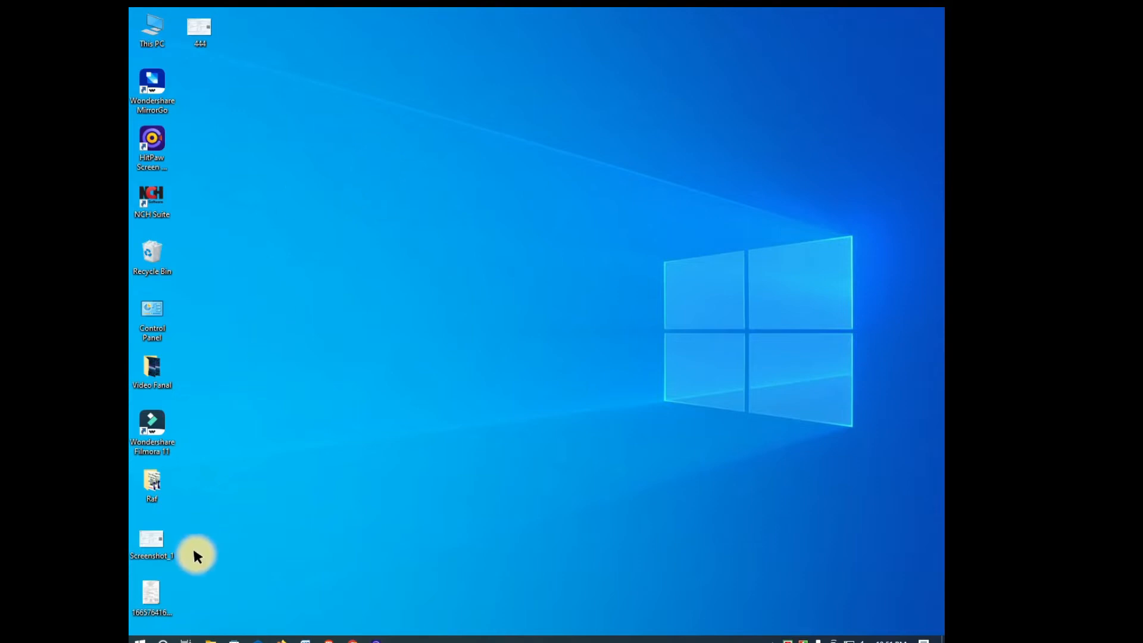
# Step: View the scanned birth certificate image, scrolling through its lower half, then close it
pyautogui.doubleClick(146, 590)
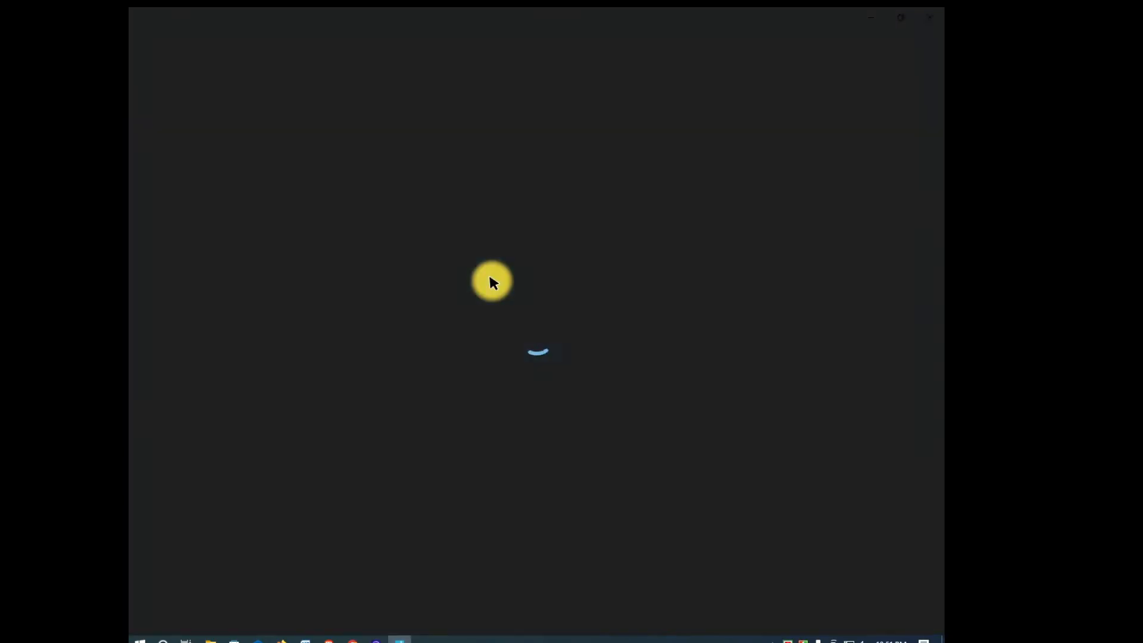
pyautogui.scroll(3, 534, 242)
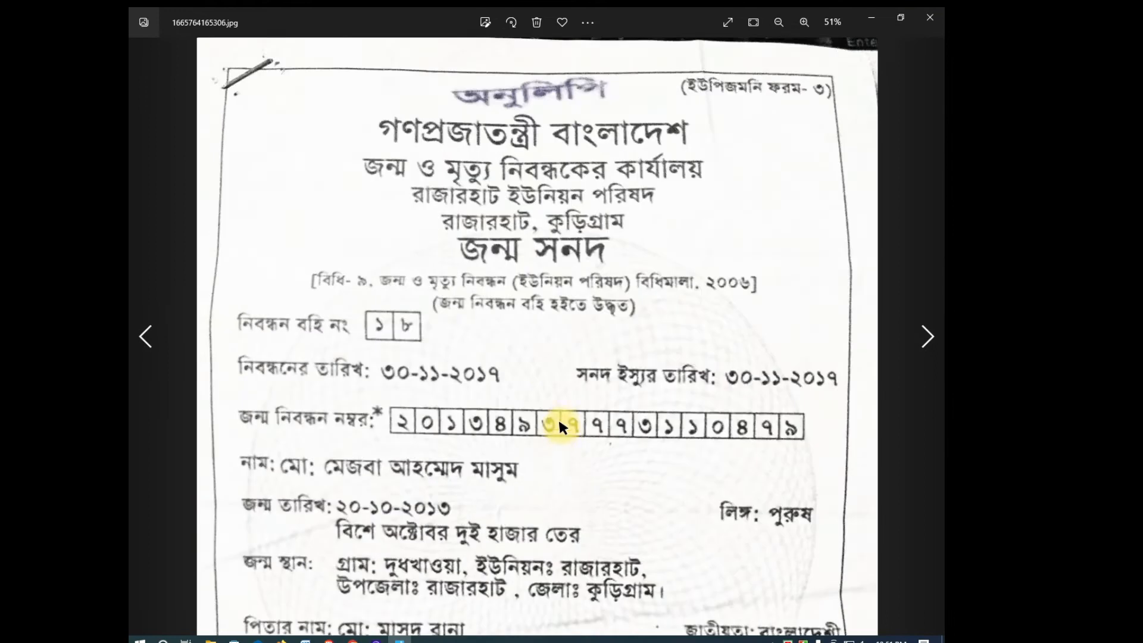
pyautogui.moveTo(560, 428); pyautogui.dragTo(571, 257)
pyautogui.moveTo(566, 391); pyautogui.dragTo(568, 250)
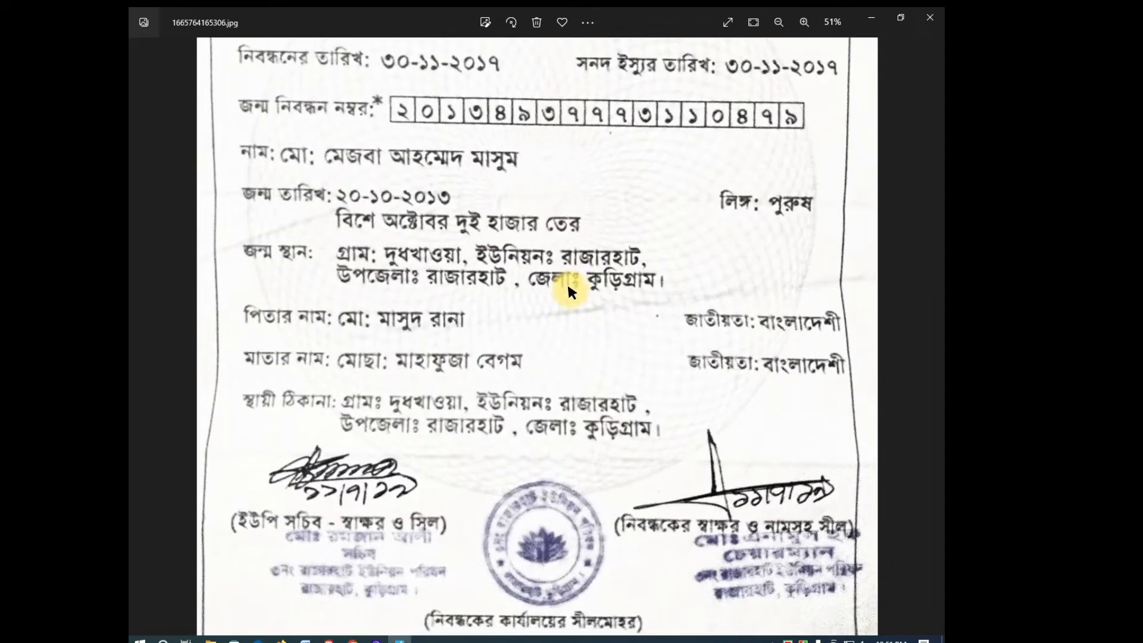
pyautogui.scroll(-3, 574, 346)
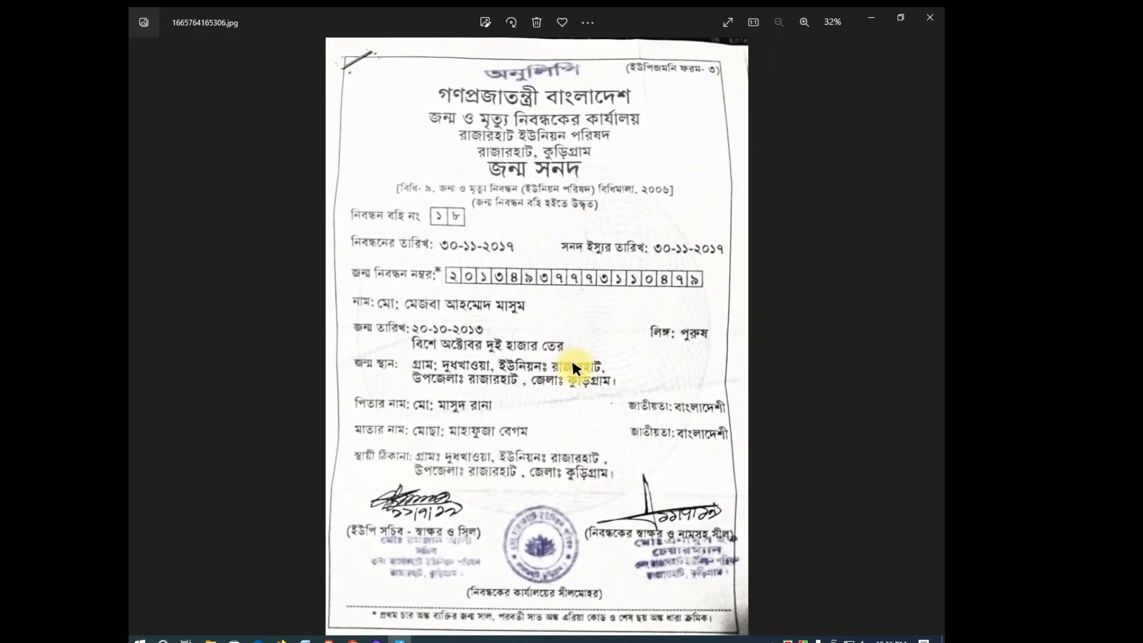
pyautogui.click(930, 18)
# Step: Refresh the desktop twice from its right-click menu
pyautogui.rightClick(484, 252)
pyautogui.click(538, 288)
pyautogui.rightClick(409, 283)
pyautogui.click(462, 319)
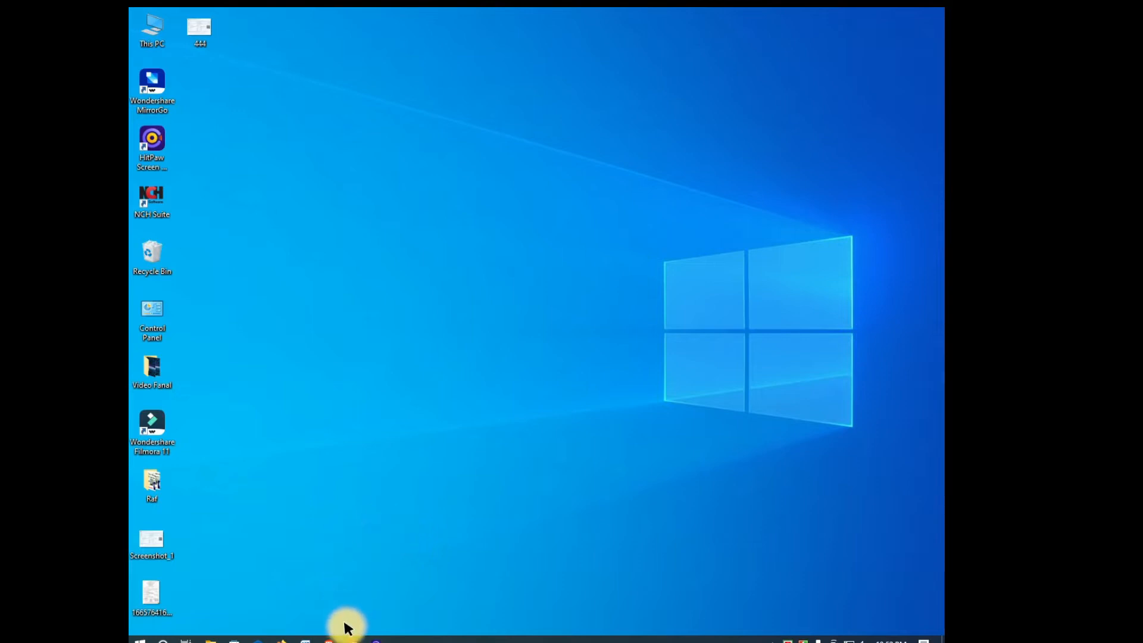
# Step: Search Google for 'birth certificate' and open the bdris.gov.bd birth information correction page
pyautogui.click(351, 640)
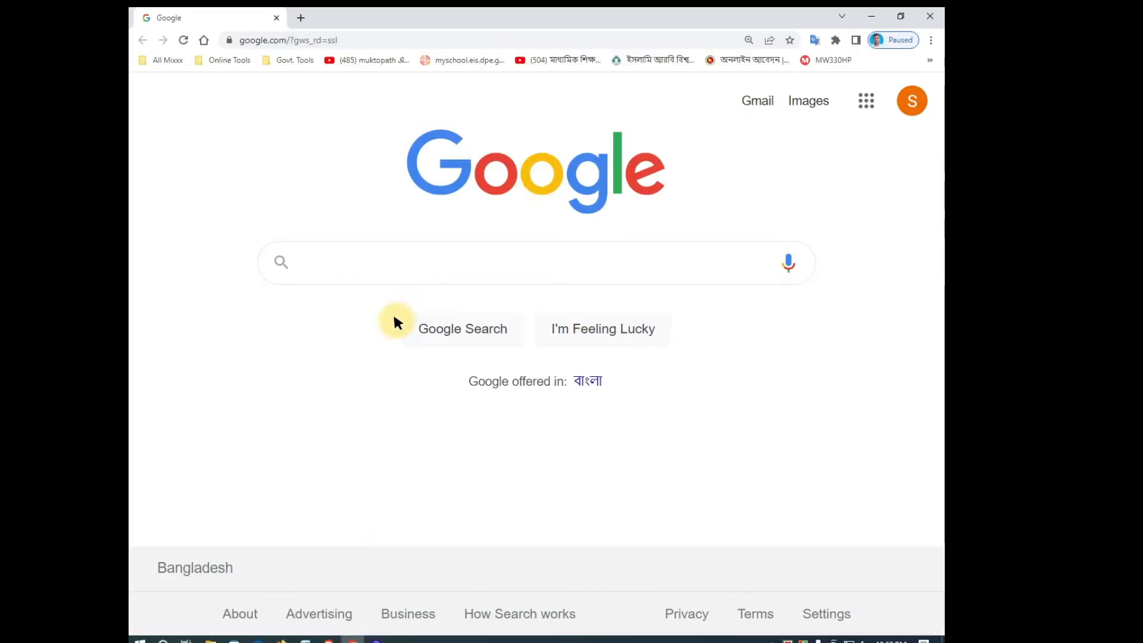
pyautogui.click(337, 266)
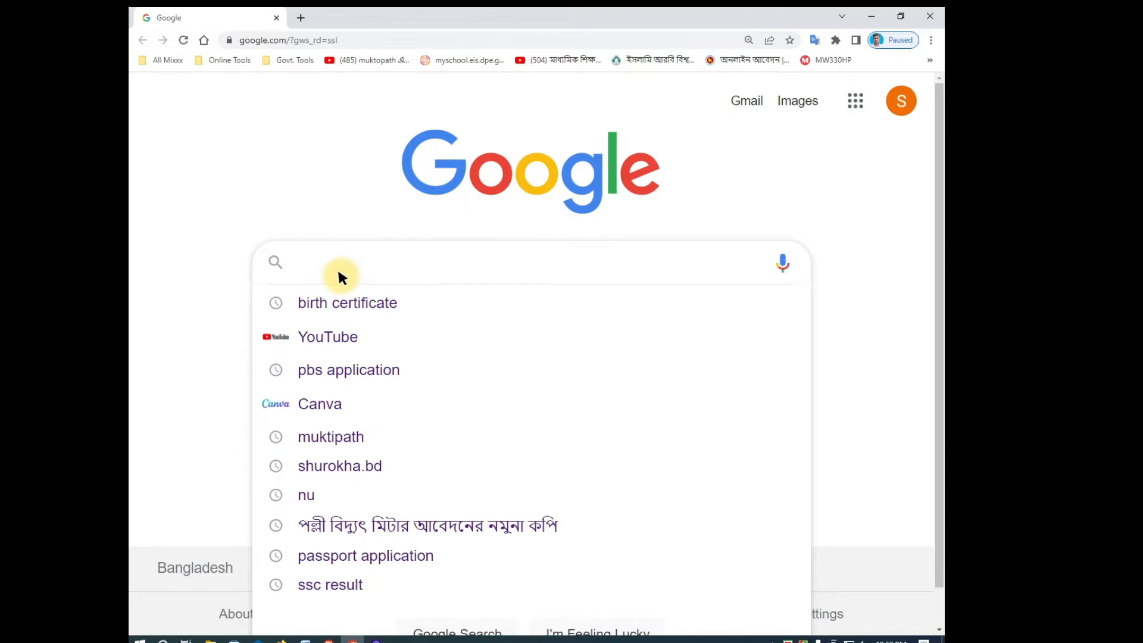
pyautogui.write('B')
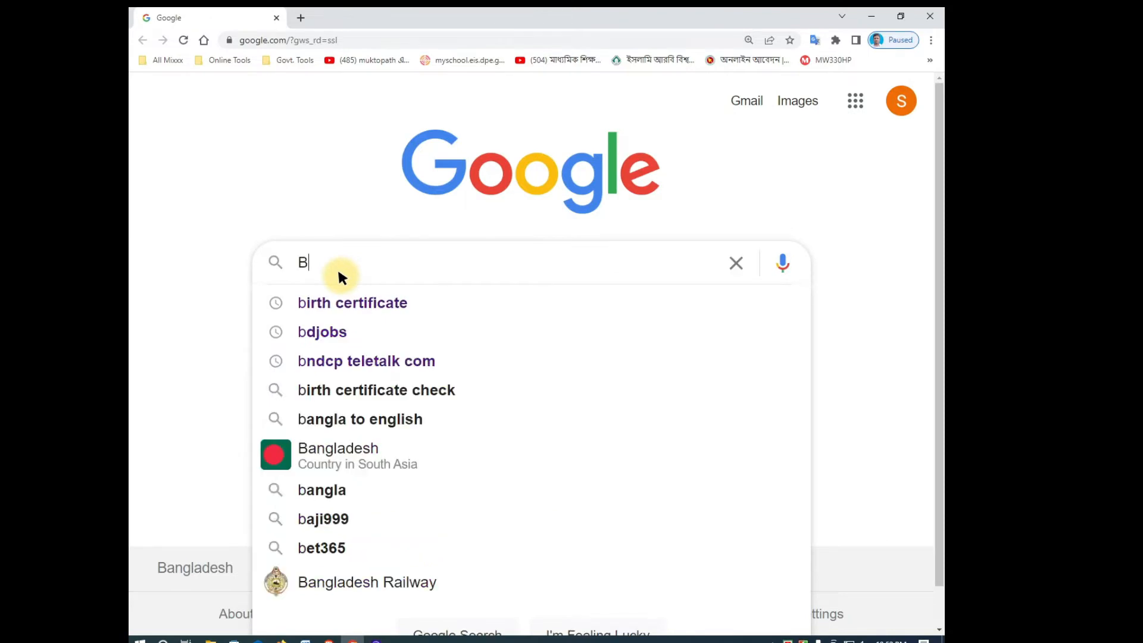
pyautogui.click(348, 306)
pyautogui.scroll(-5, 348, 306)
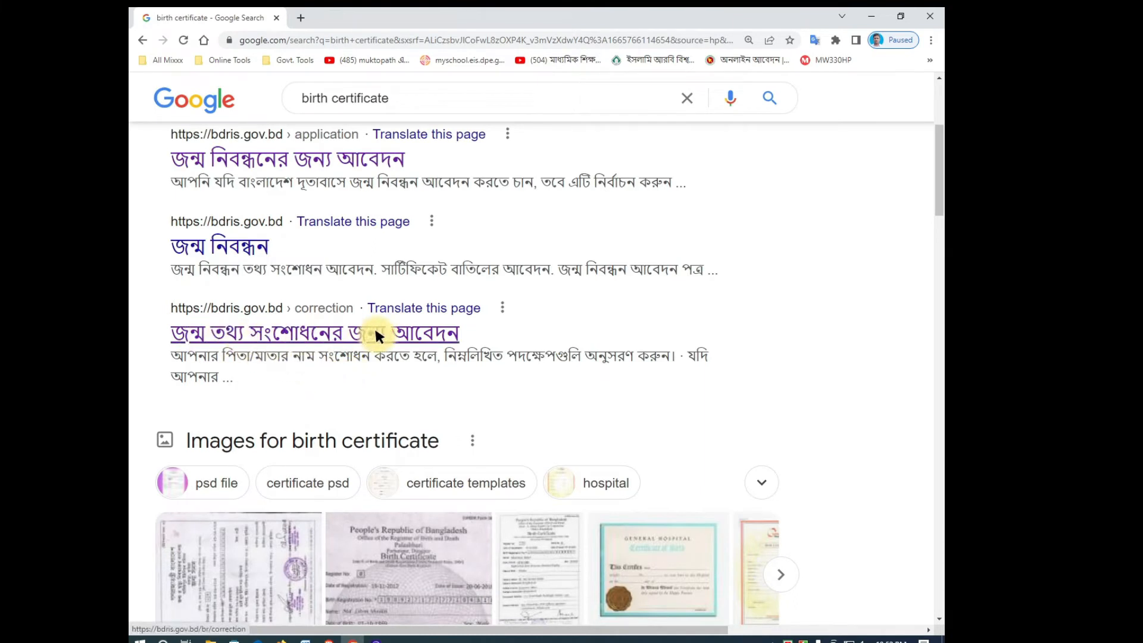
pyautogui.click(378, 332)
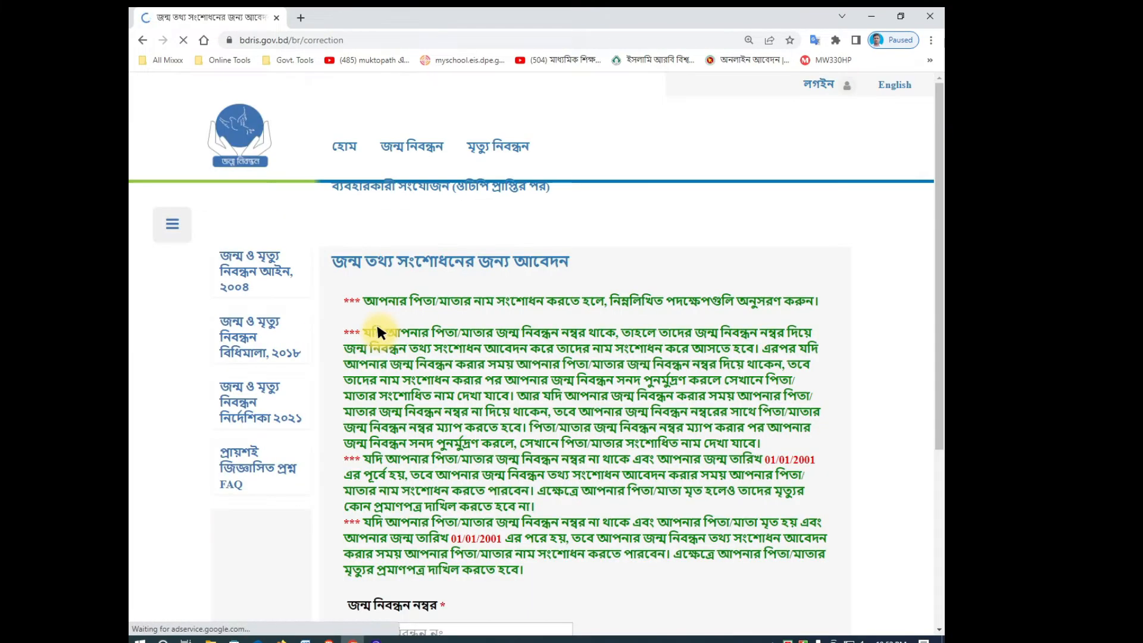
# Step: Enter the child's birth registration number in the search form
pyautogui.scroll(-2, 502, 356)
pyautogui.scroll(-2, 501, 360)
pyautogui.click(390, 381)
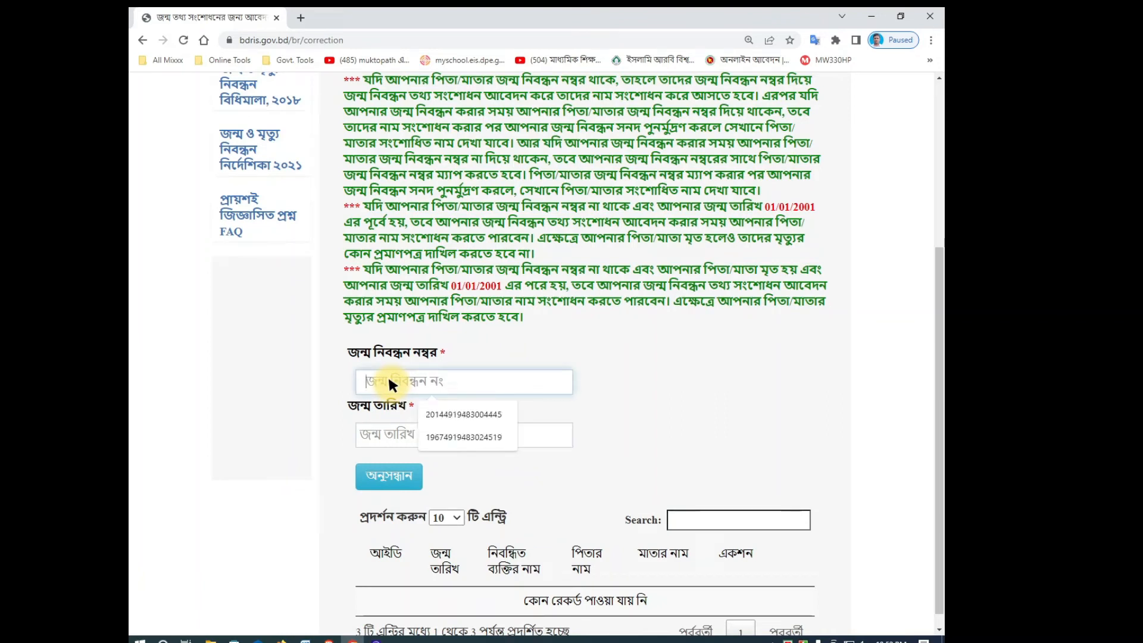
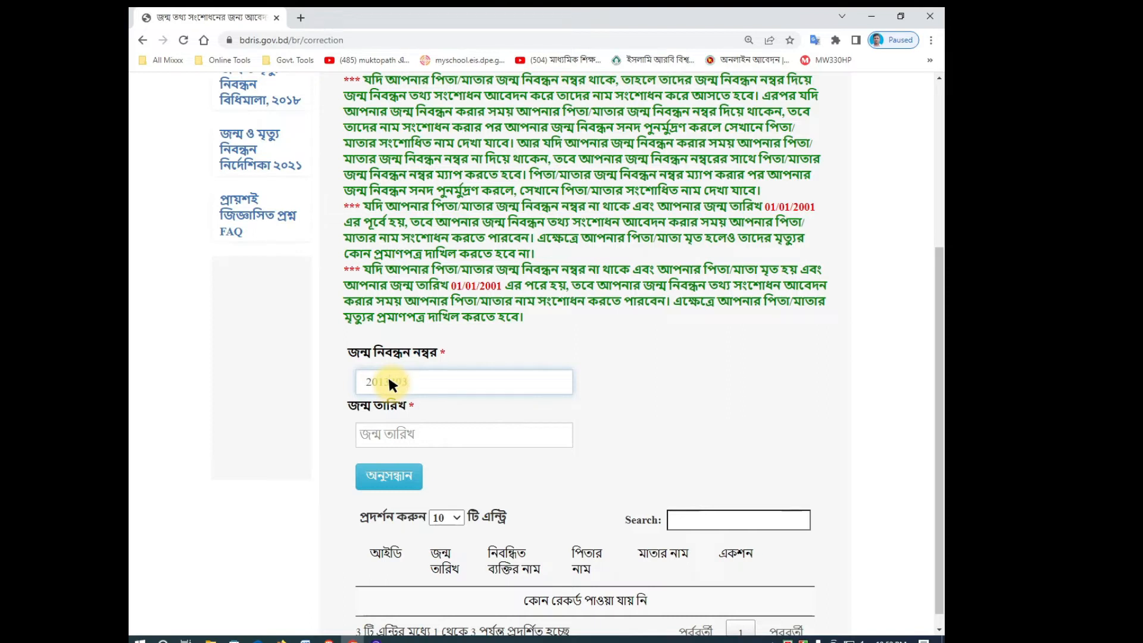
pyautogui.click(405, 433)
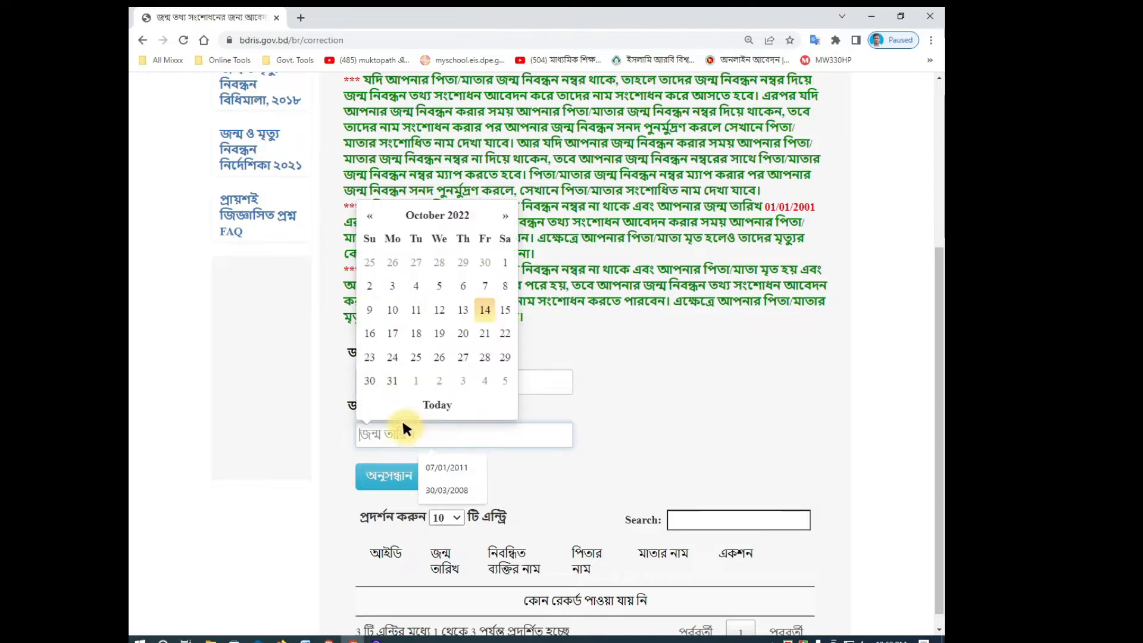
pyautogui.click(448, 216)
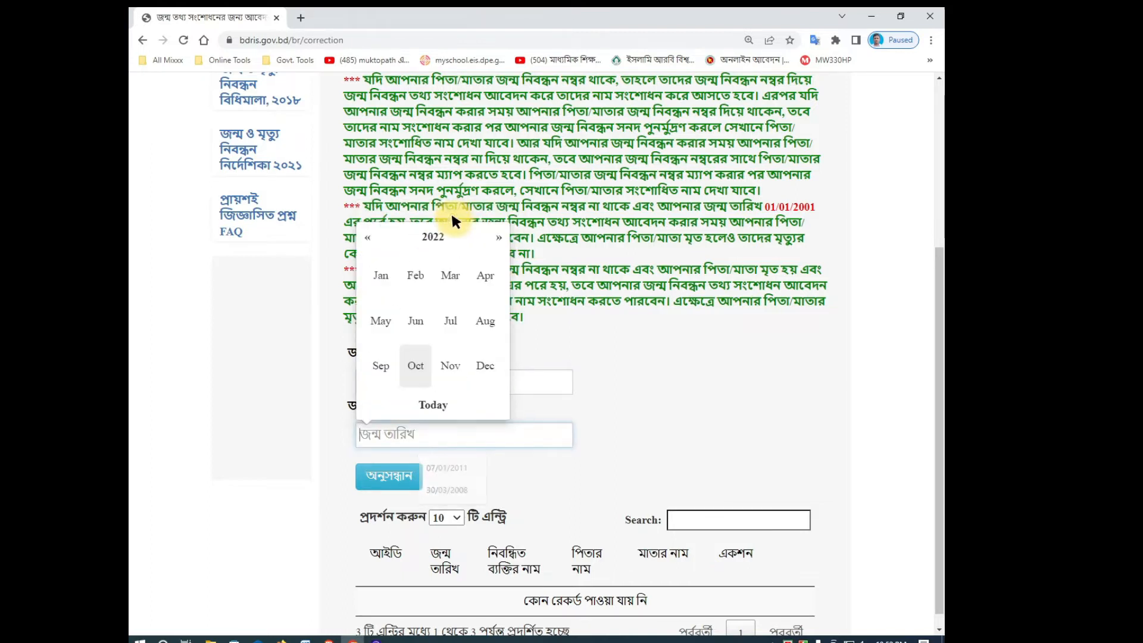
pyautogui.click(428, 236)
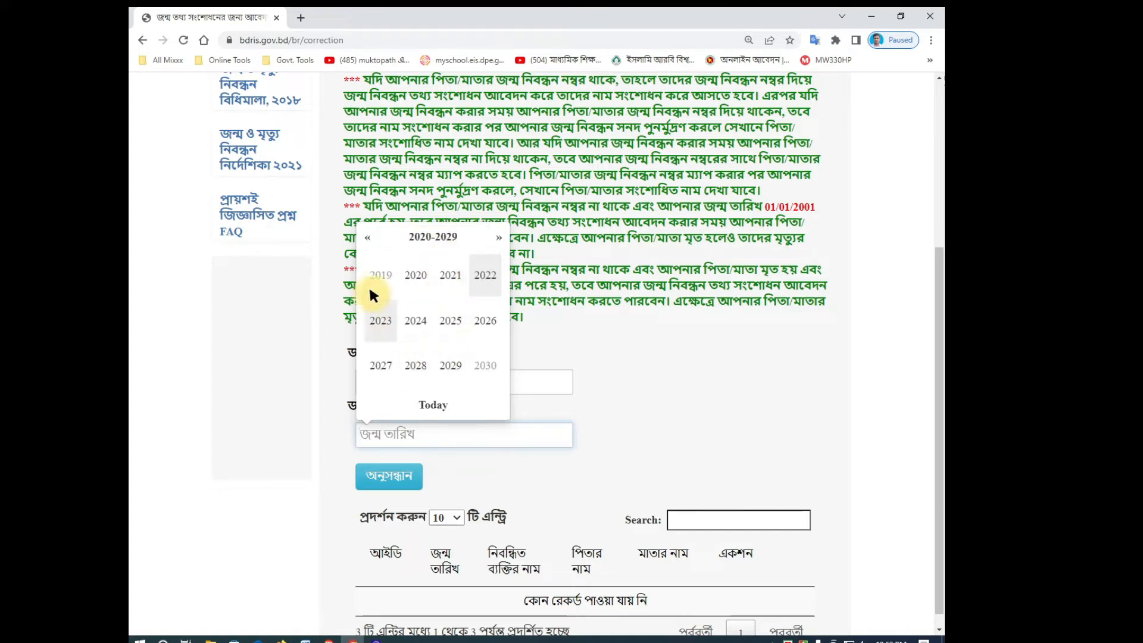
pyautogui.click(363, 240)
pyautogui.click(383, 314)
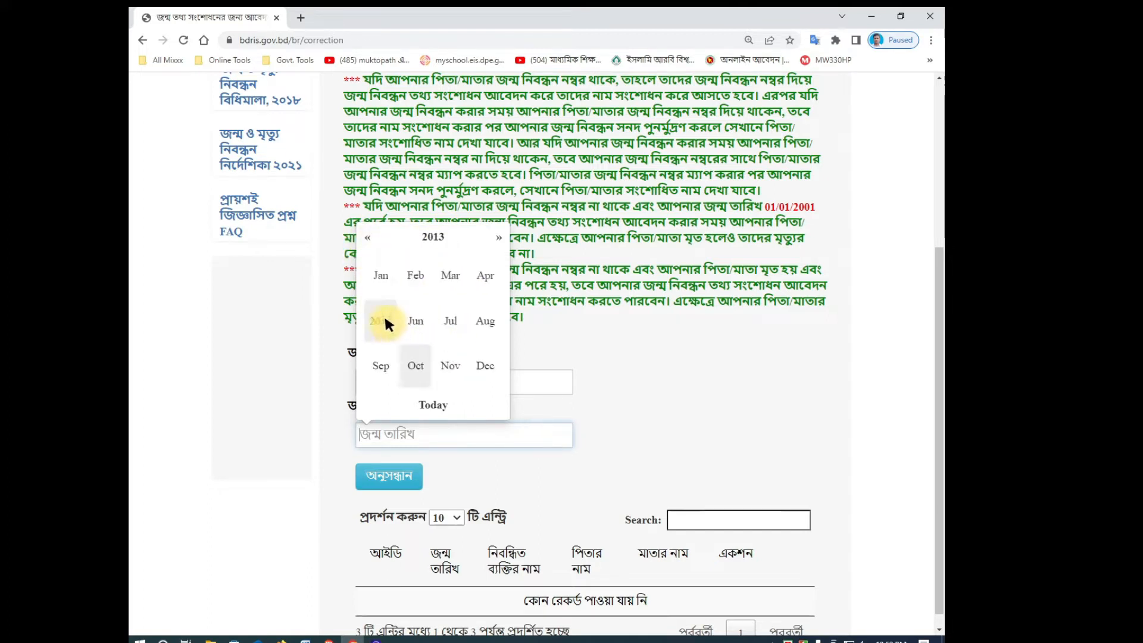
pyautogui.click(413, 364)
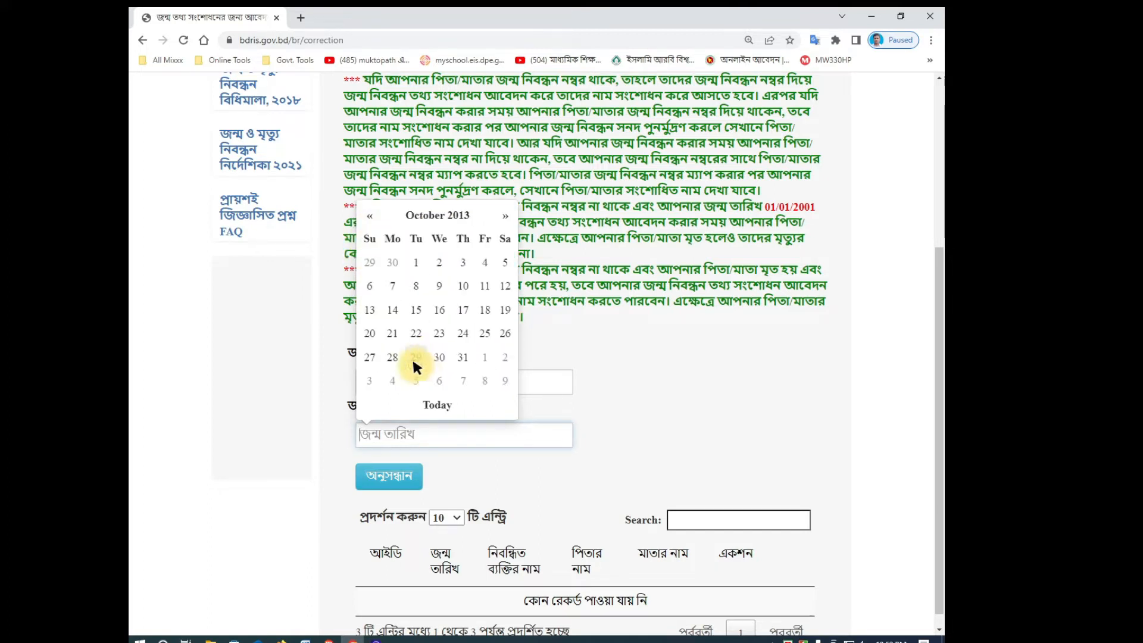
pyautogui.click(374, 331)
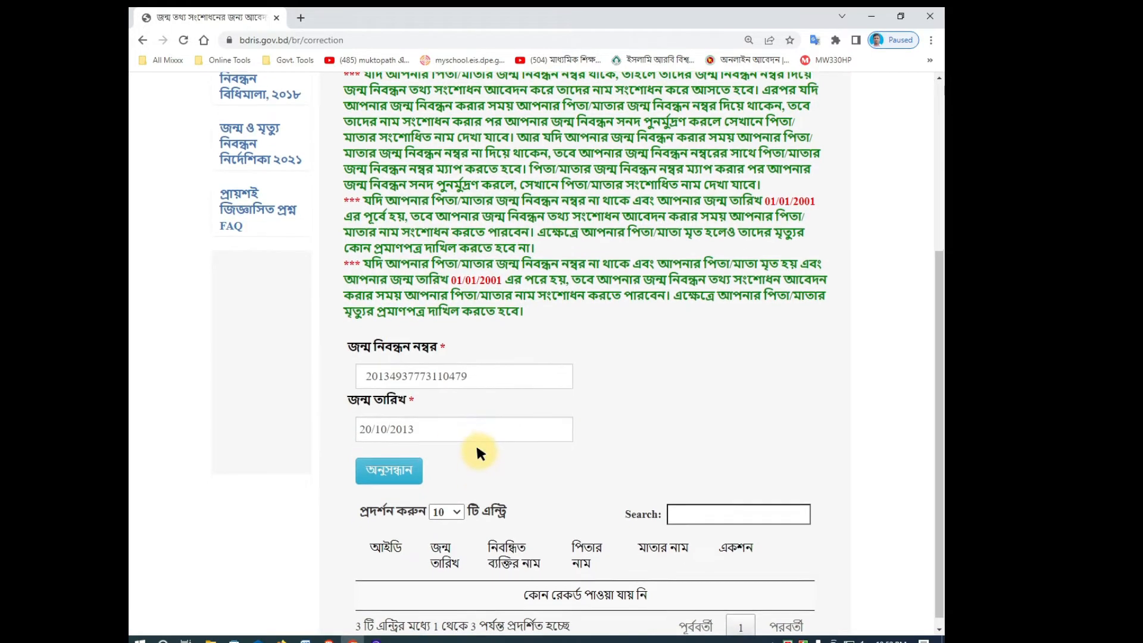
# Step: Search for the birth record, select the found result, and confirm correcting it
pyautogui.scroll(-1, 452, 456)
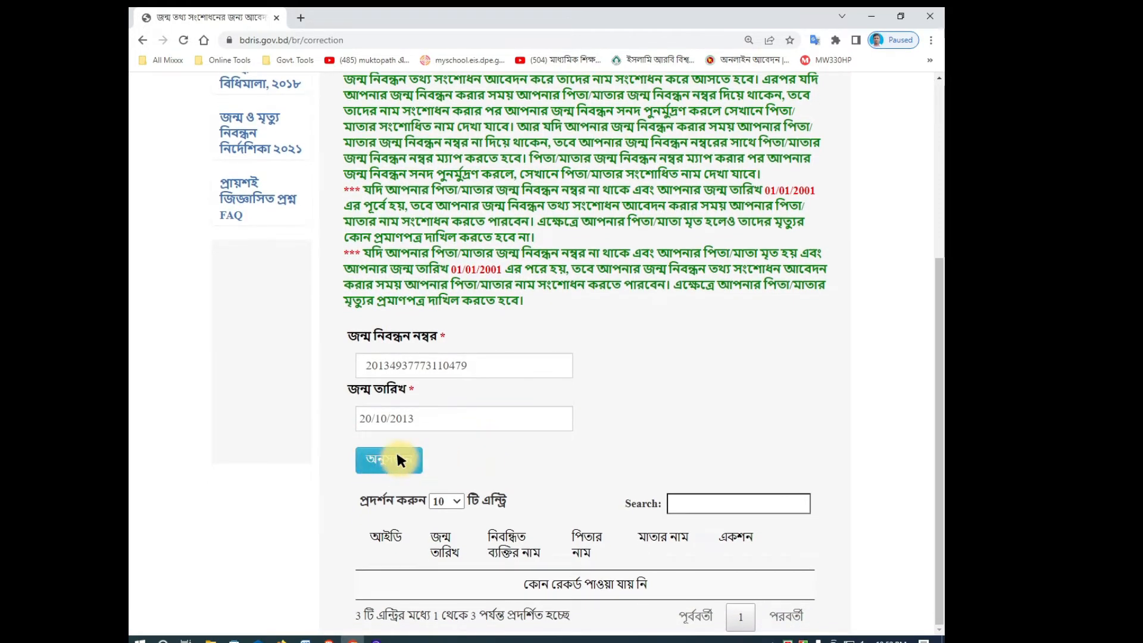
pyautogui.click(395, 460)
pyautogui.scroll(-1, 597, 458)
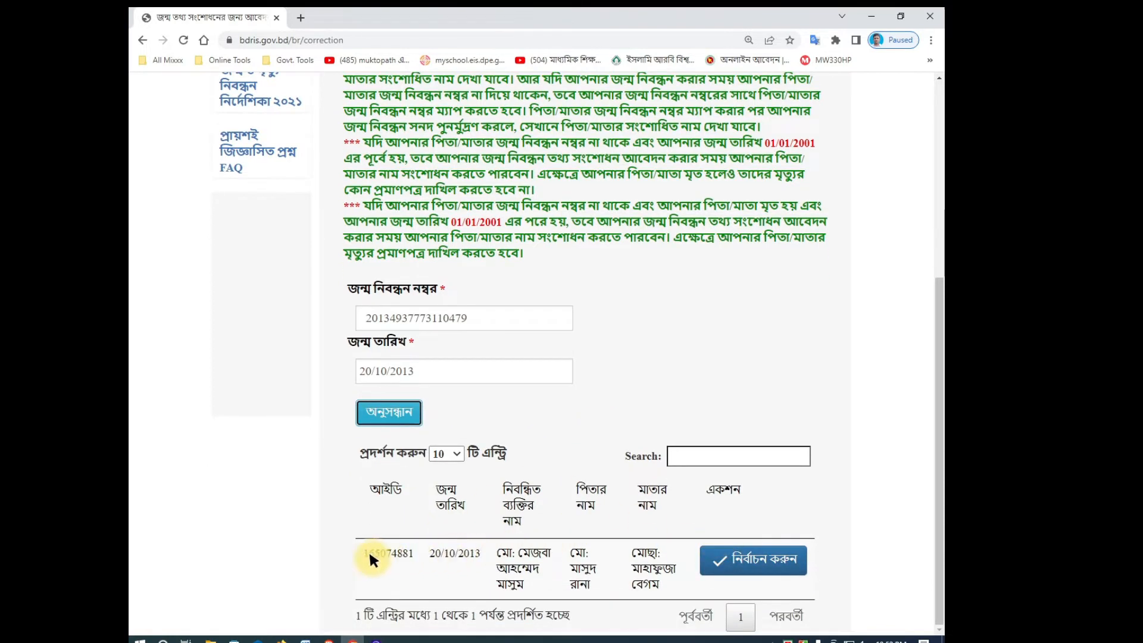
pyautogui.moveTo(374, 553); pyautogui.dragTo(450, 555)
pyautogui.click(444, 549)
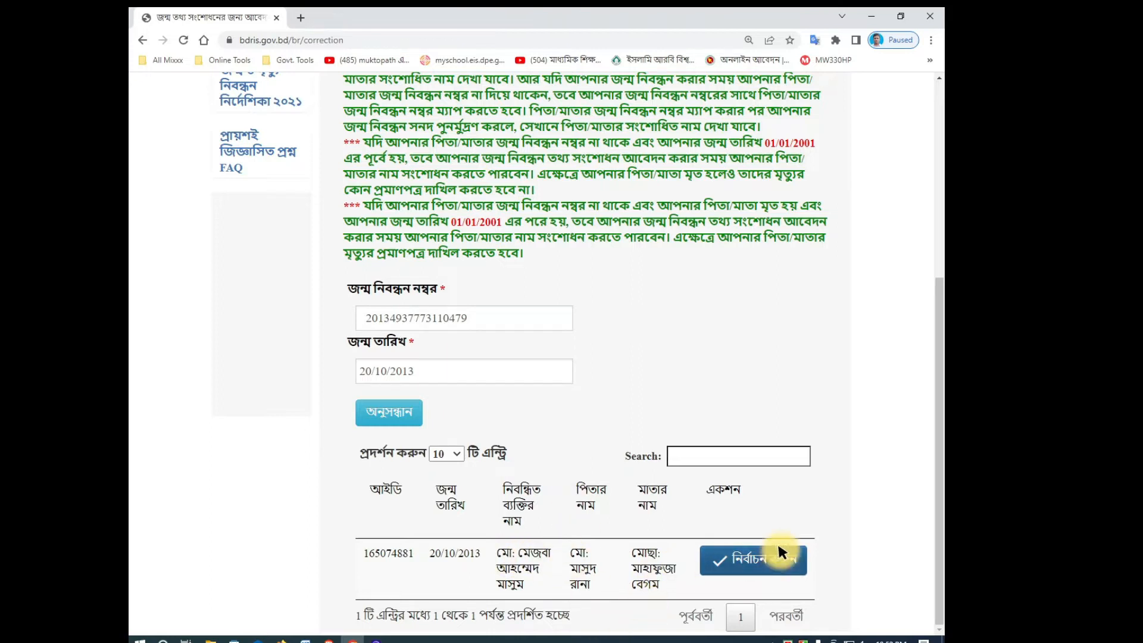
pyautogui.click(746, 551)
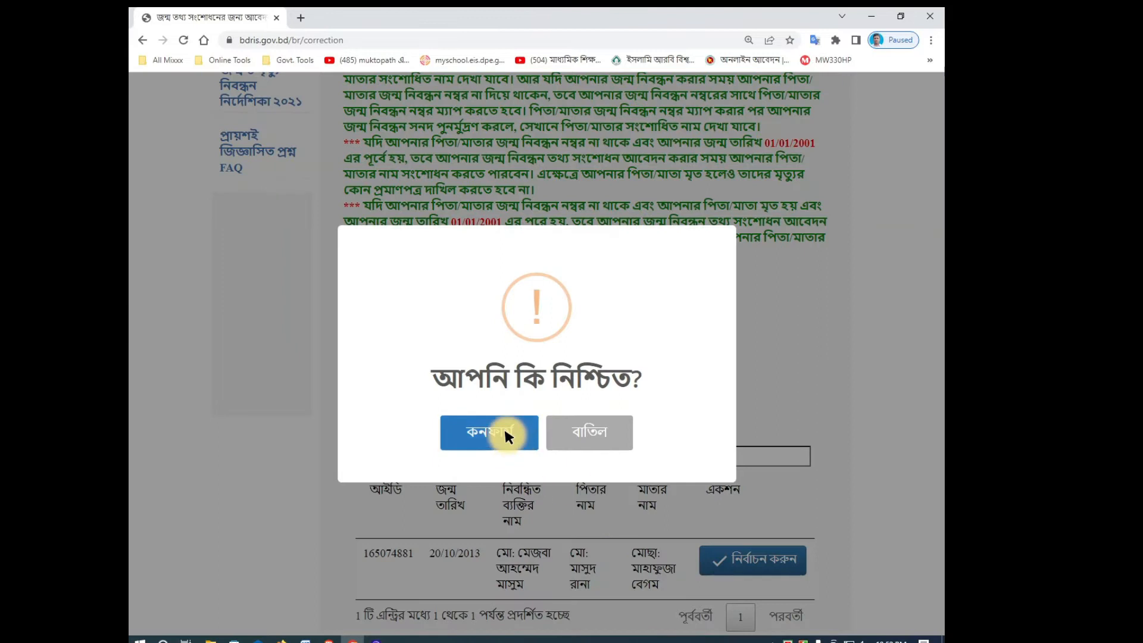
pyautogui.click(503, 427)
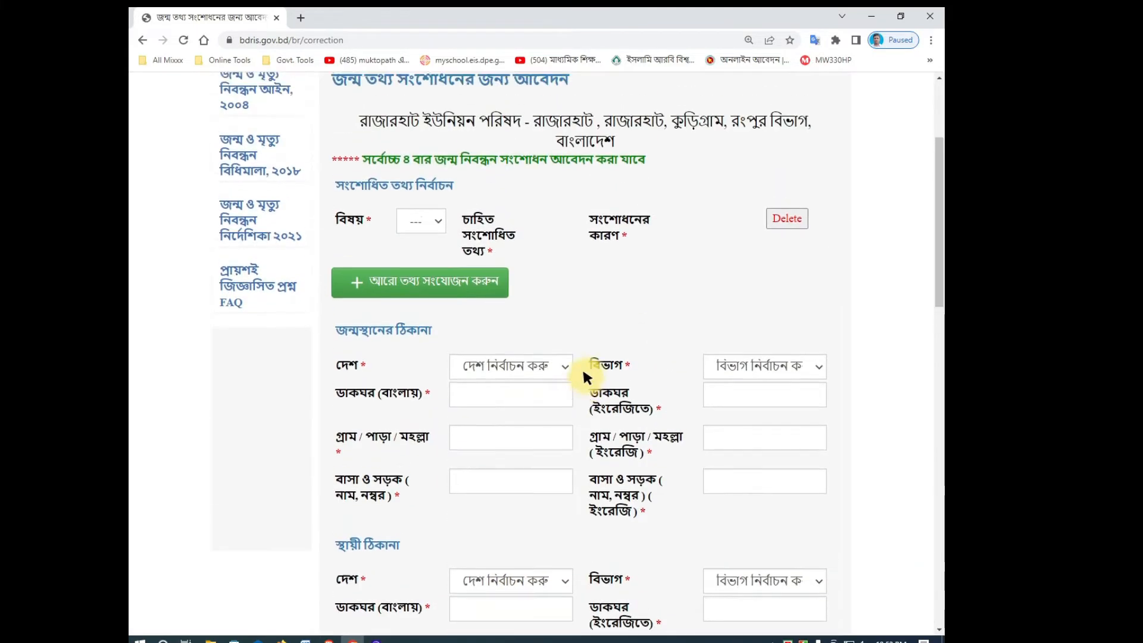
# Step: Choose নাম ইংরেজিতে as the item to correct and begin typing the child's corrected English name
pyautogui.scroll(2, 582, 367)
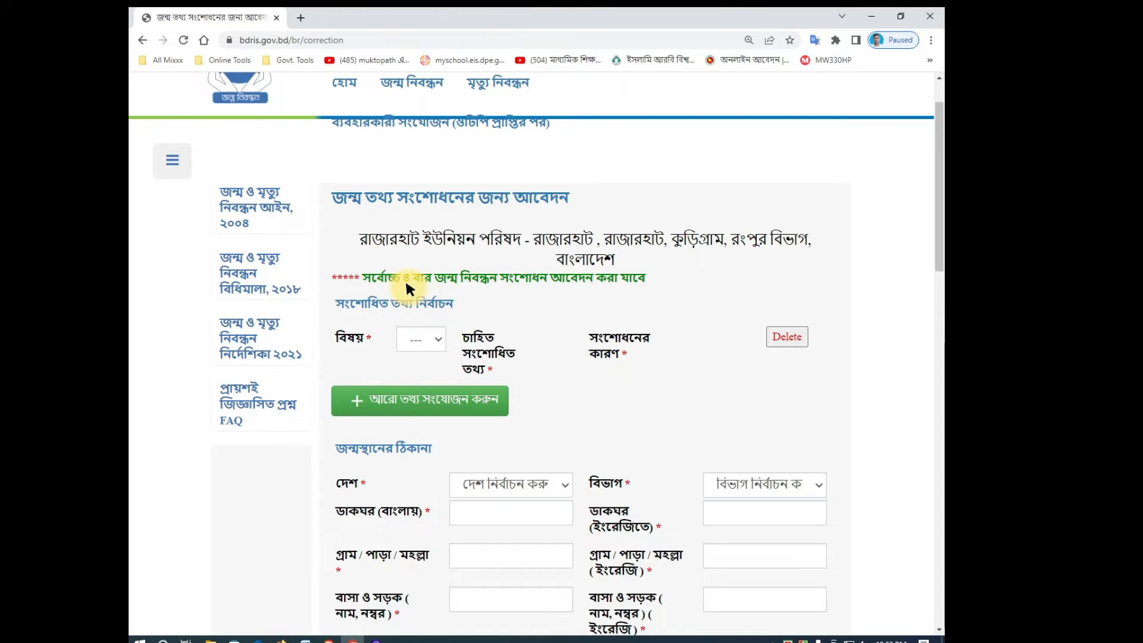
pyautogui.scroll(-3, 455, 292)
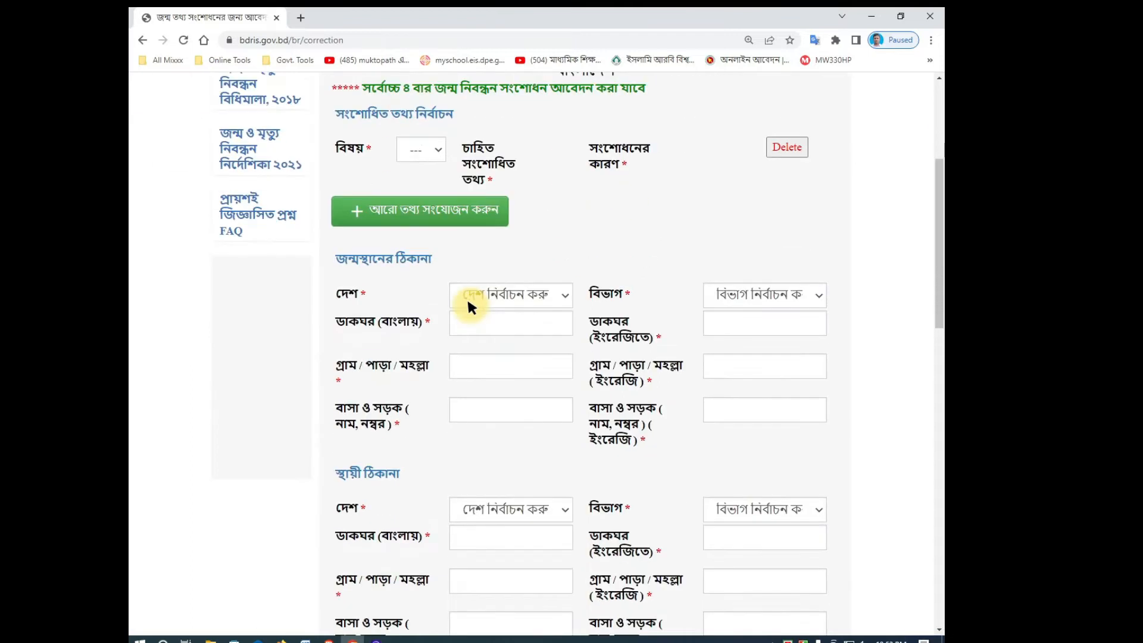
pyautogui.scroll(2, 467, 296)
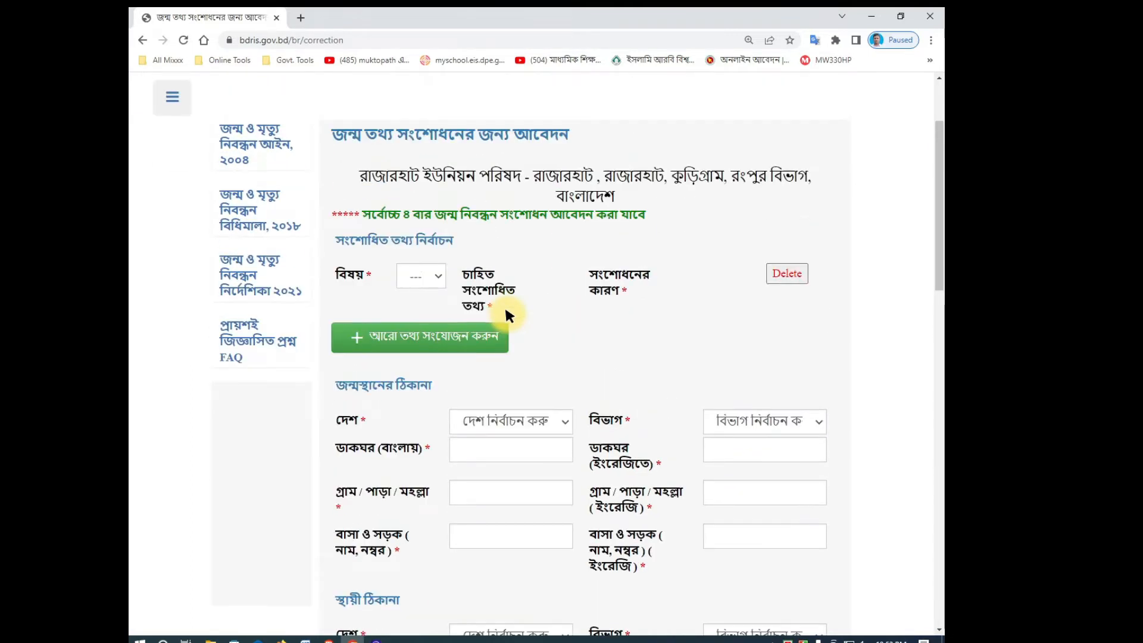
pyautogui.click(415, 277)
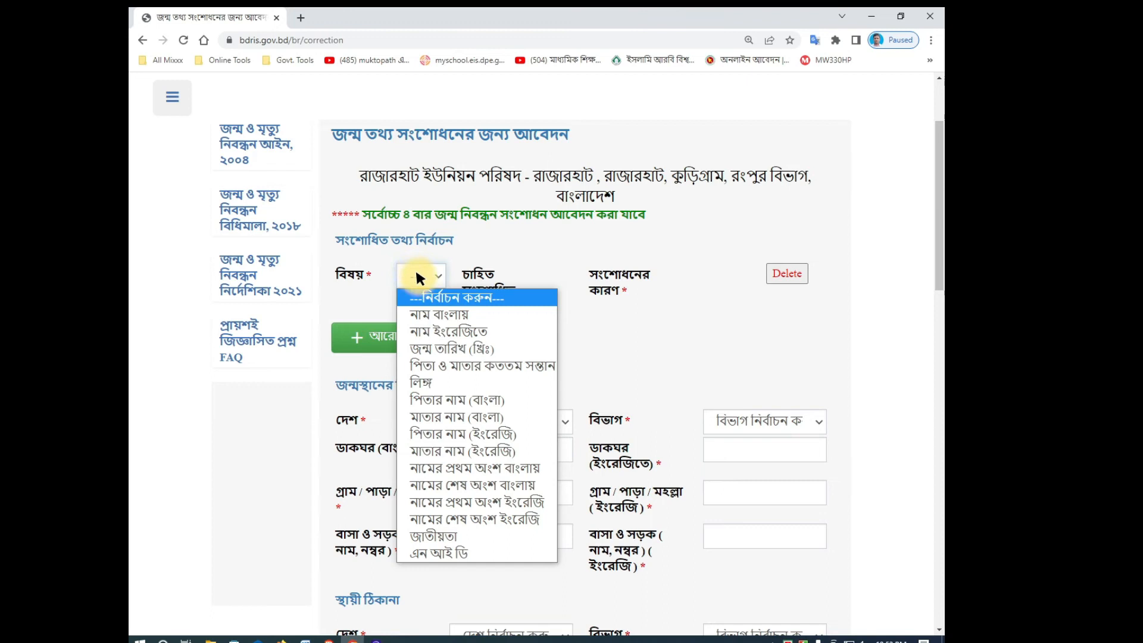
pyautogui.click(424, 331)
pyautogui.click(535, 276)
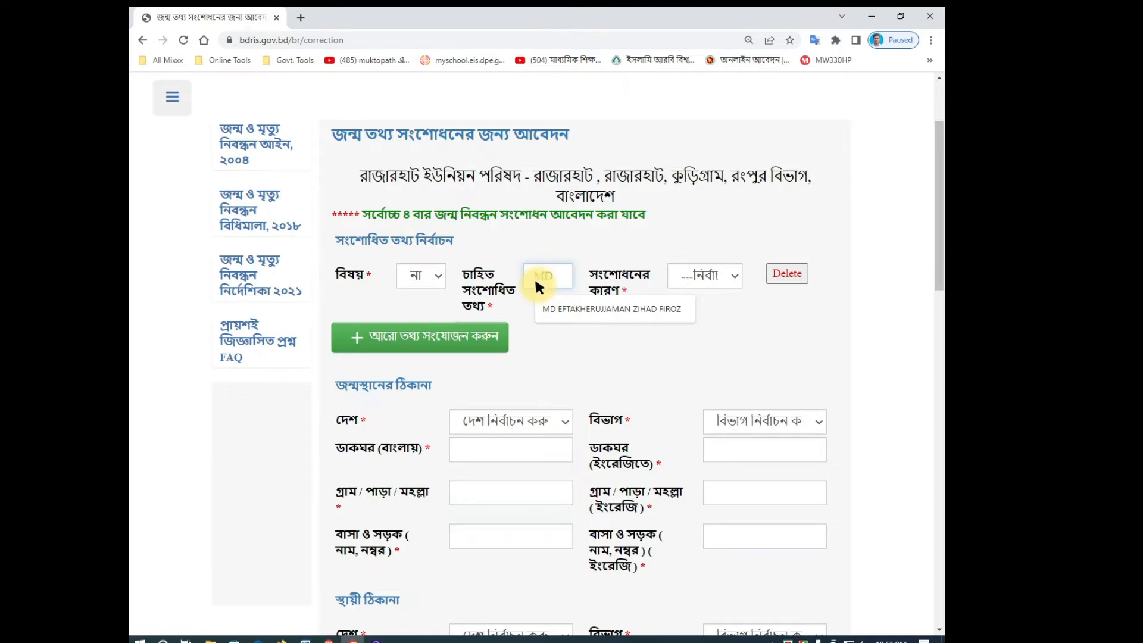
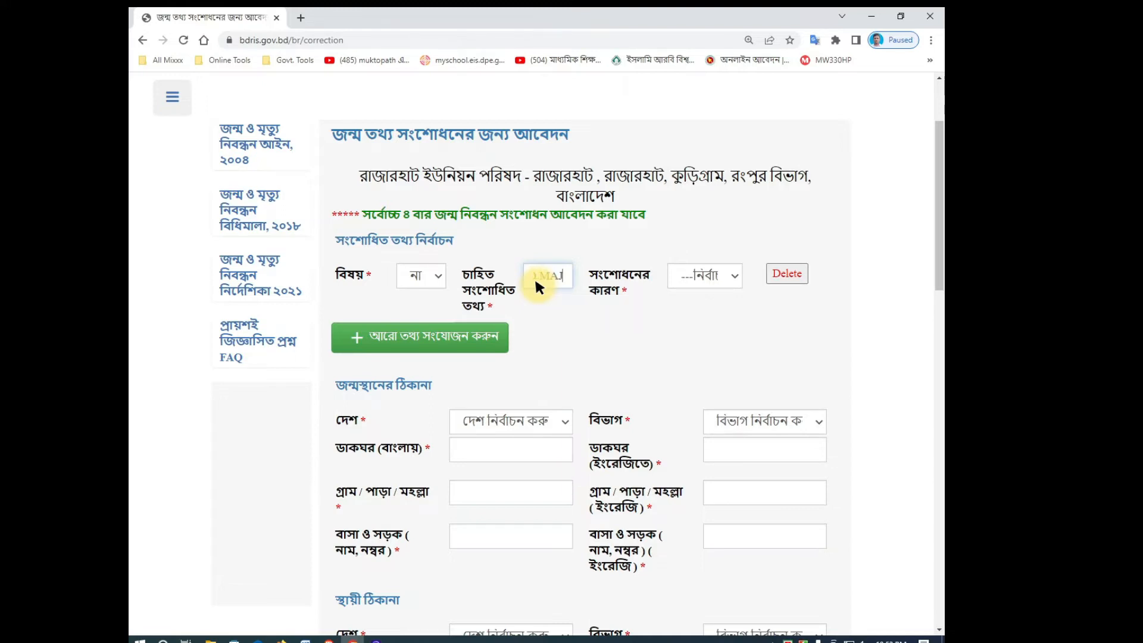
# Step: Zoom to 150%, finish the child's English name, and choose the reason 'wrongly recorded'
pyautogui.hotkey('ctrl', '+')
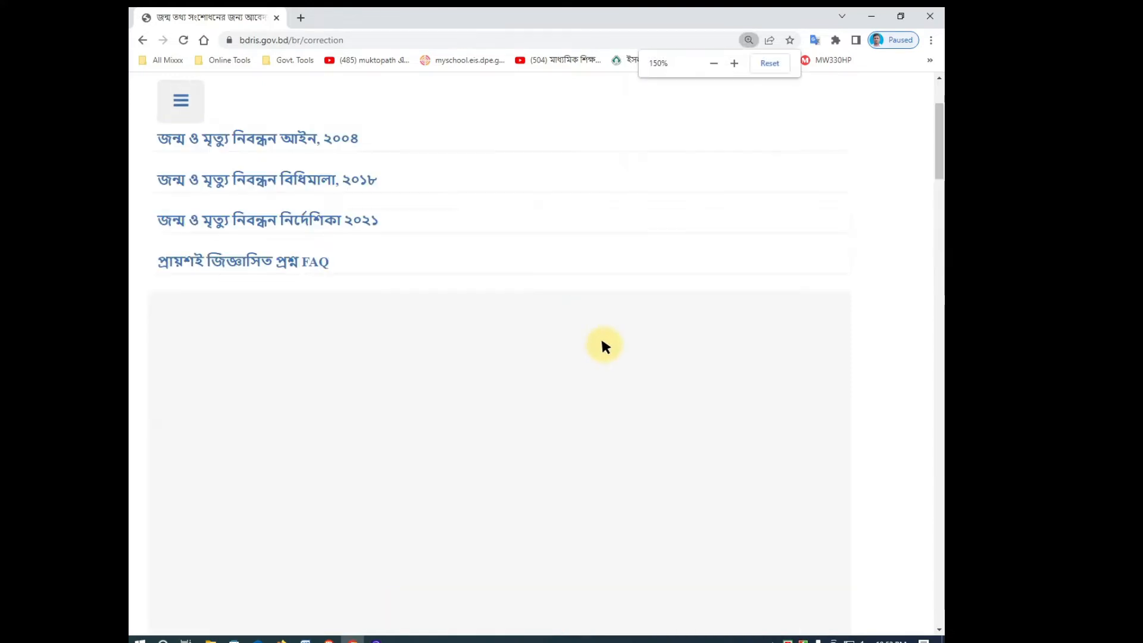
pyautogui.scroll(-10, 602, 337)
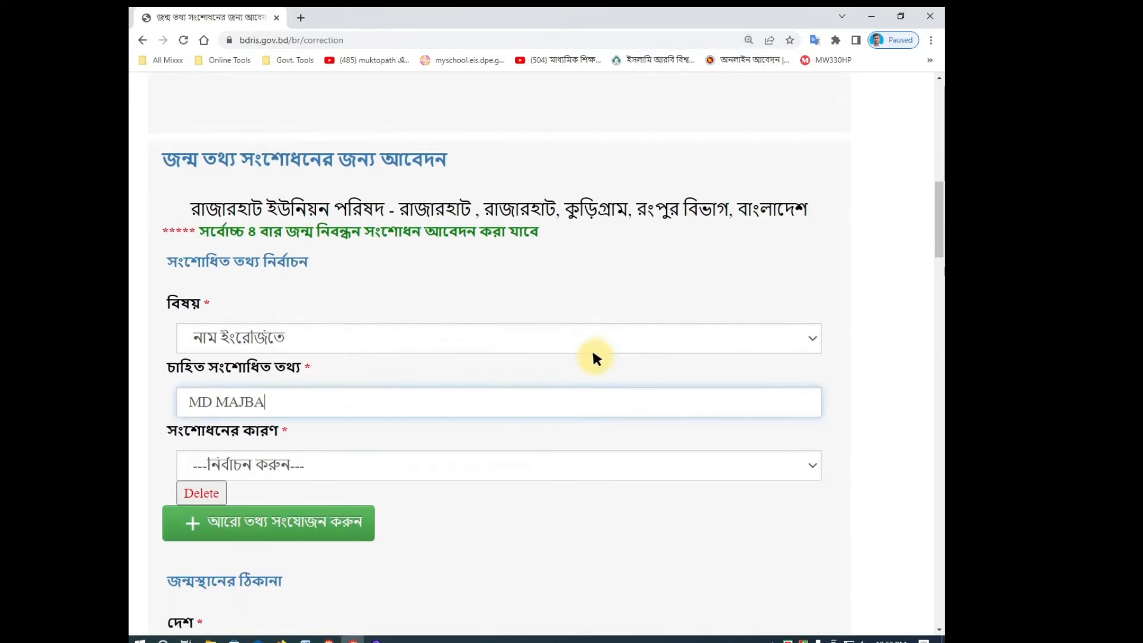
pyautogui.scroll(-1, 439, 337)
pyautogui.scroll(1, 439, 337)
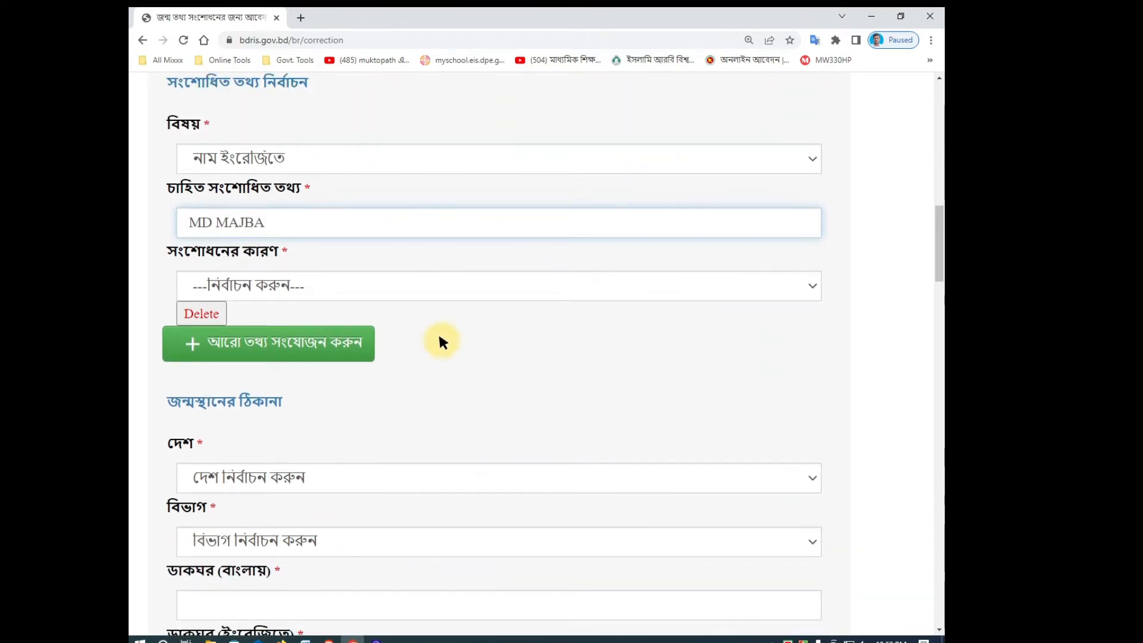
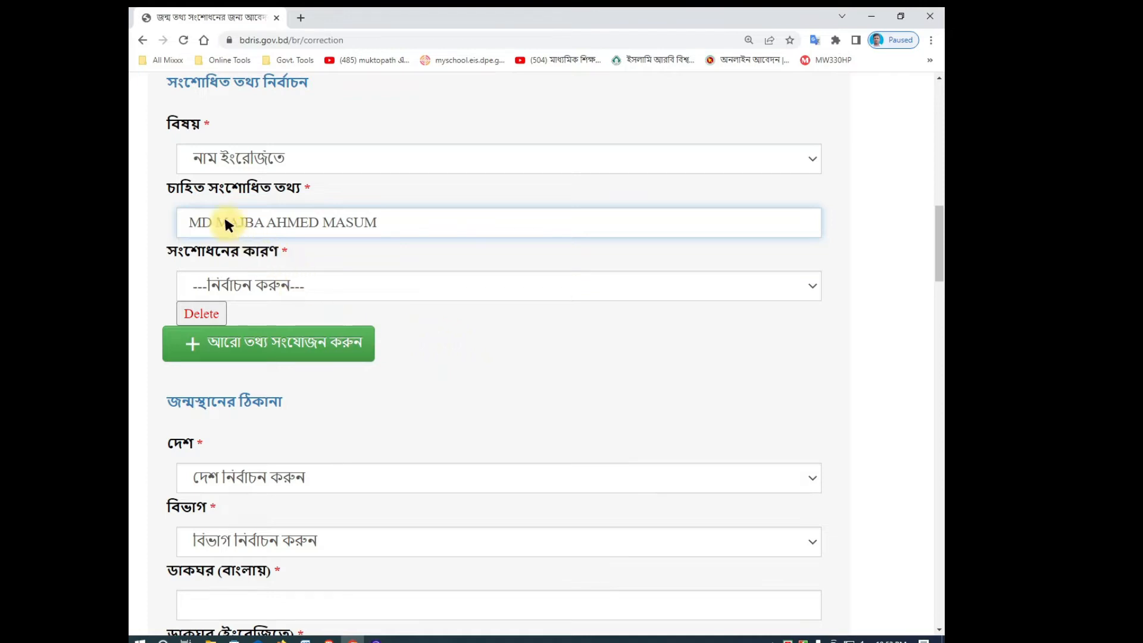
pyautogui.click(286, 285)
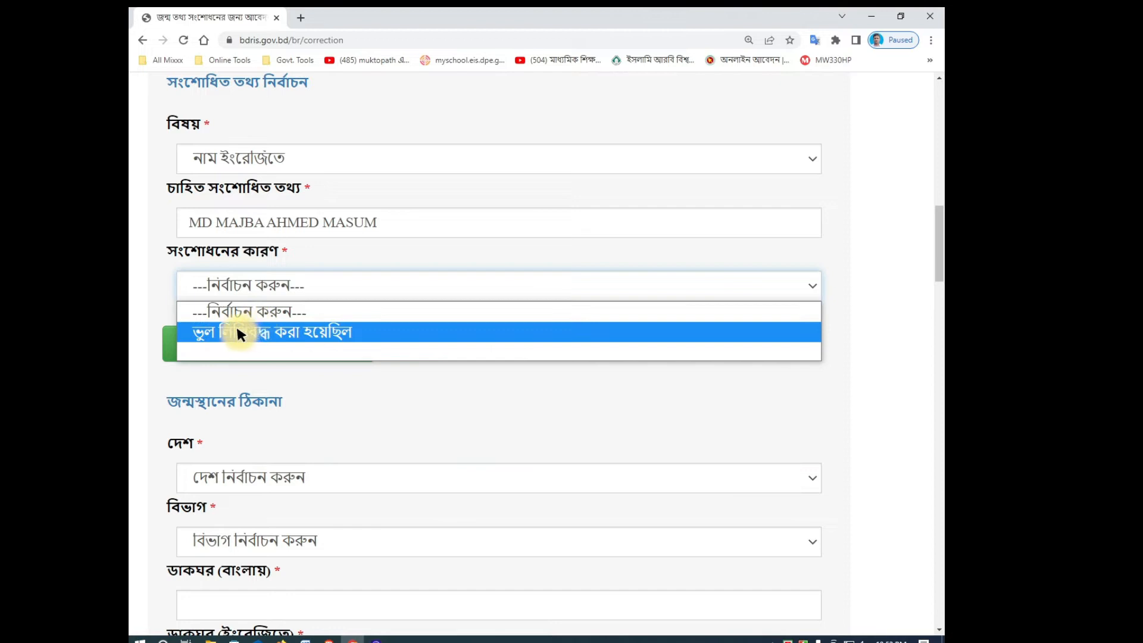
pyautogui.click(300, 332)
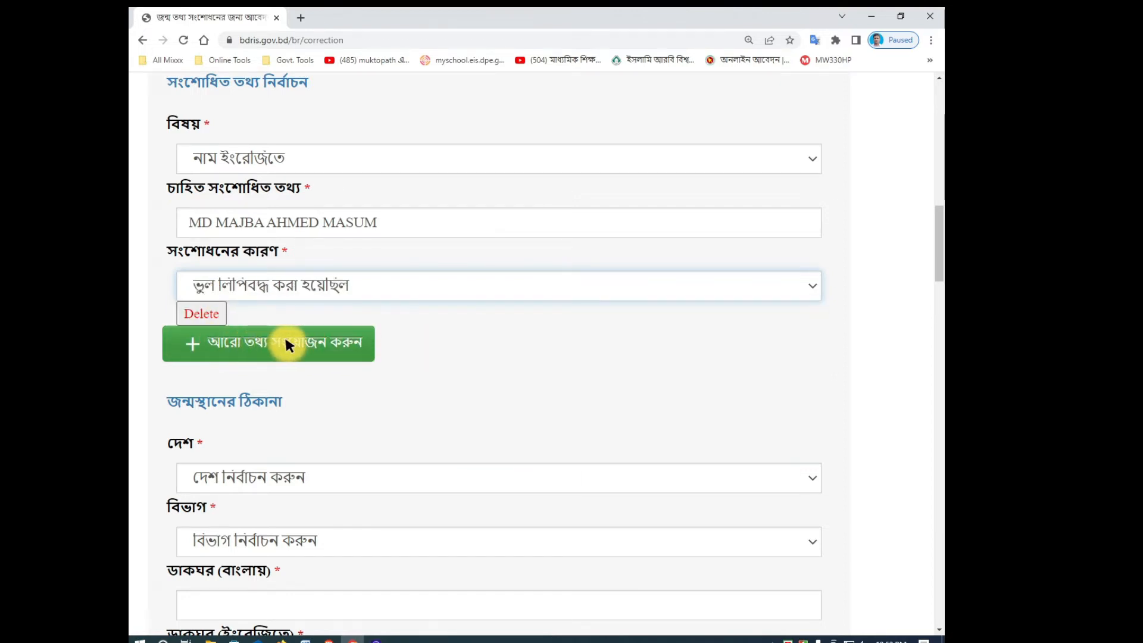
# Step: Add a father's English name correction with the corrected name and reason 'wrongly recorded'
pyautogui.click(285, 343)
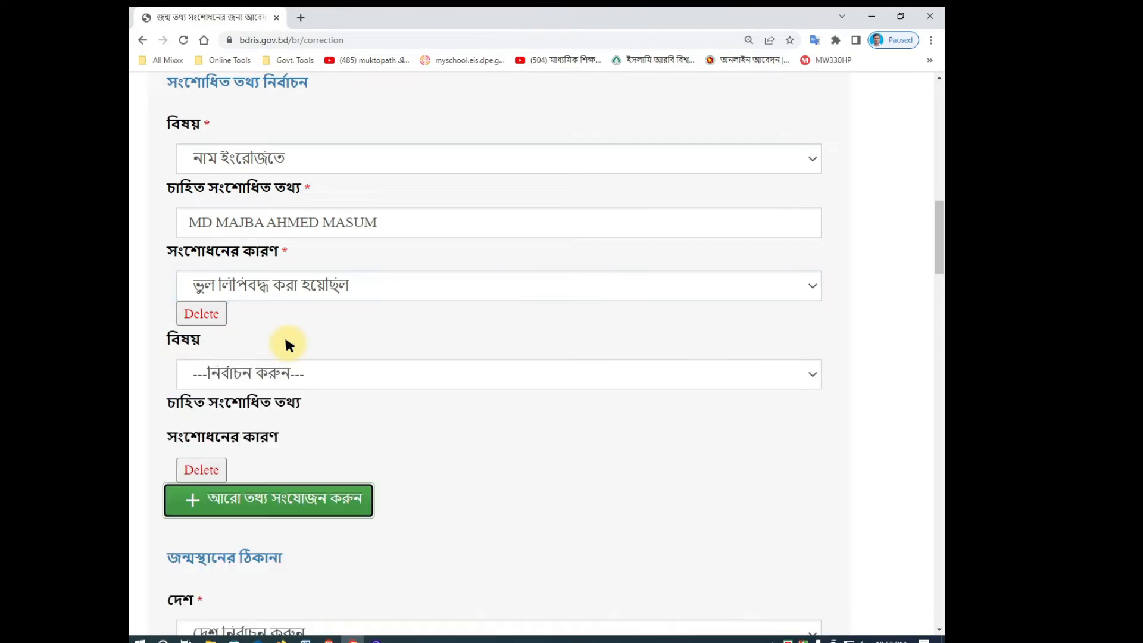
pyautogui.click(243, 369)
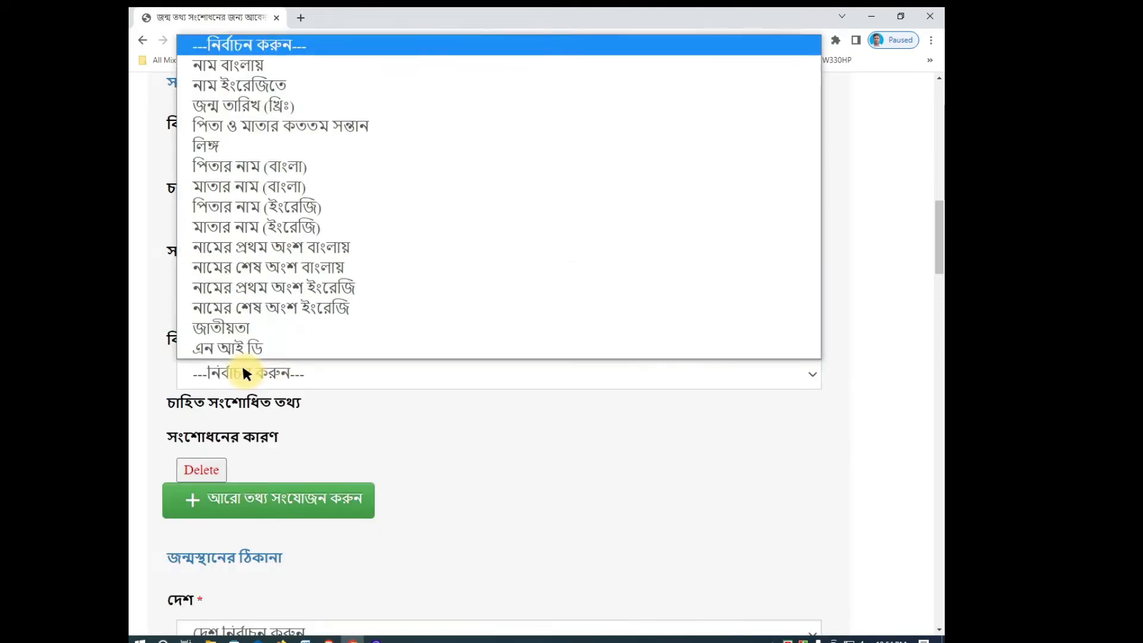
pyautogui.click(262, 206)
pyautogui.click(305, 431)
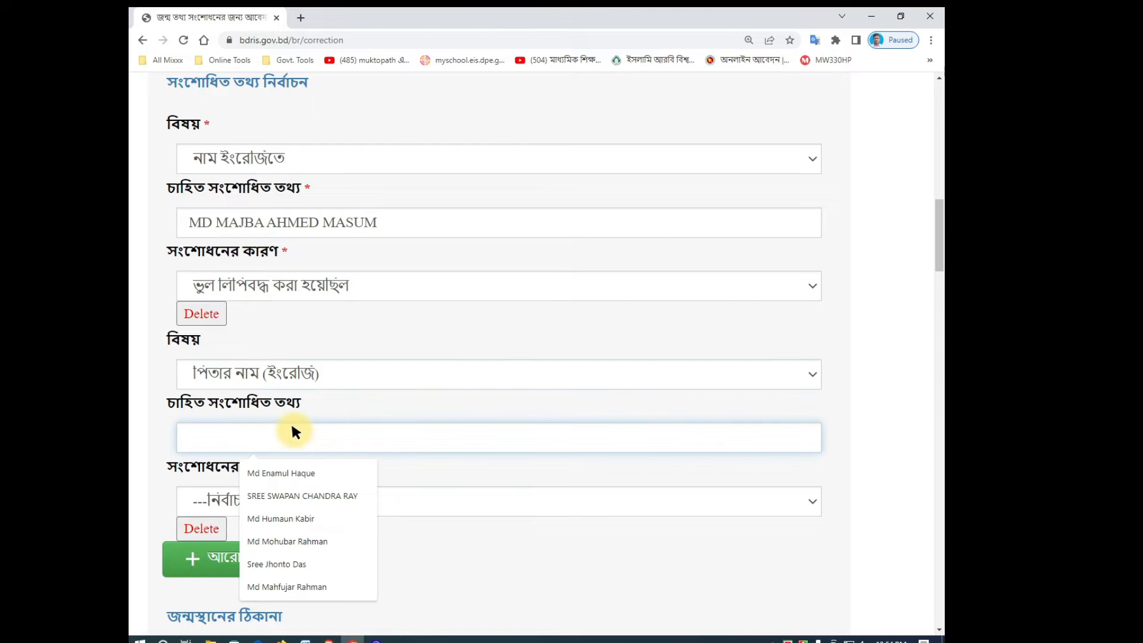
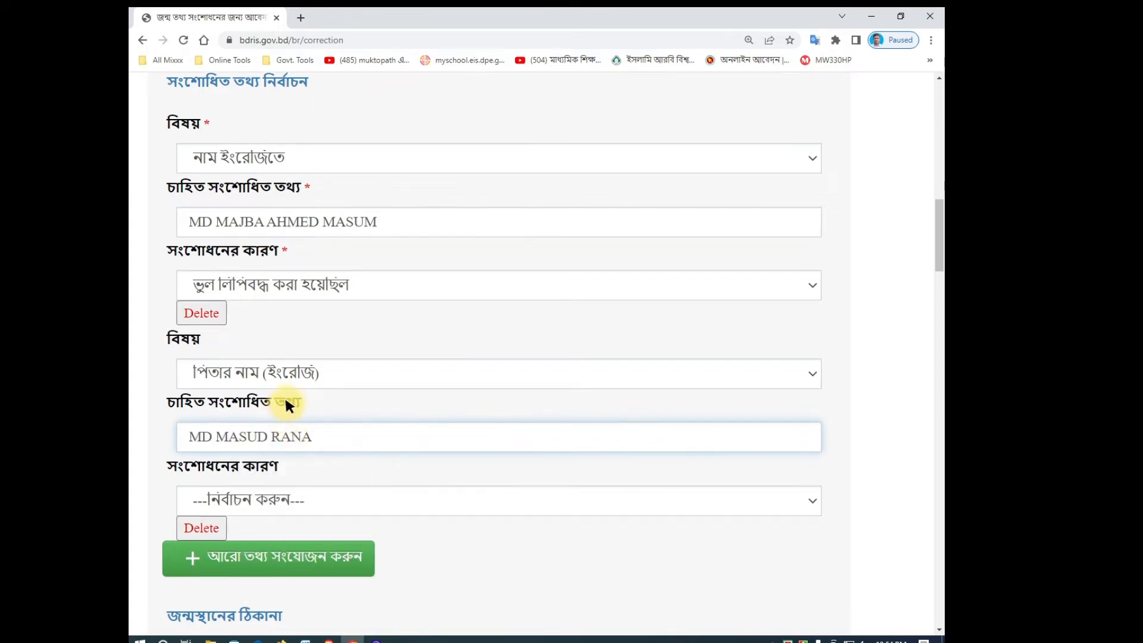
pyautogui.scroll(-2, 285, 405)
pyautogui.click(234, 375)
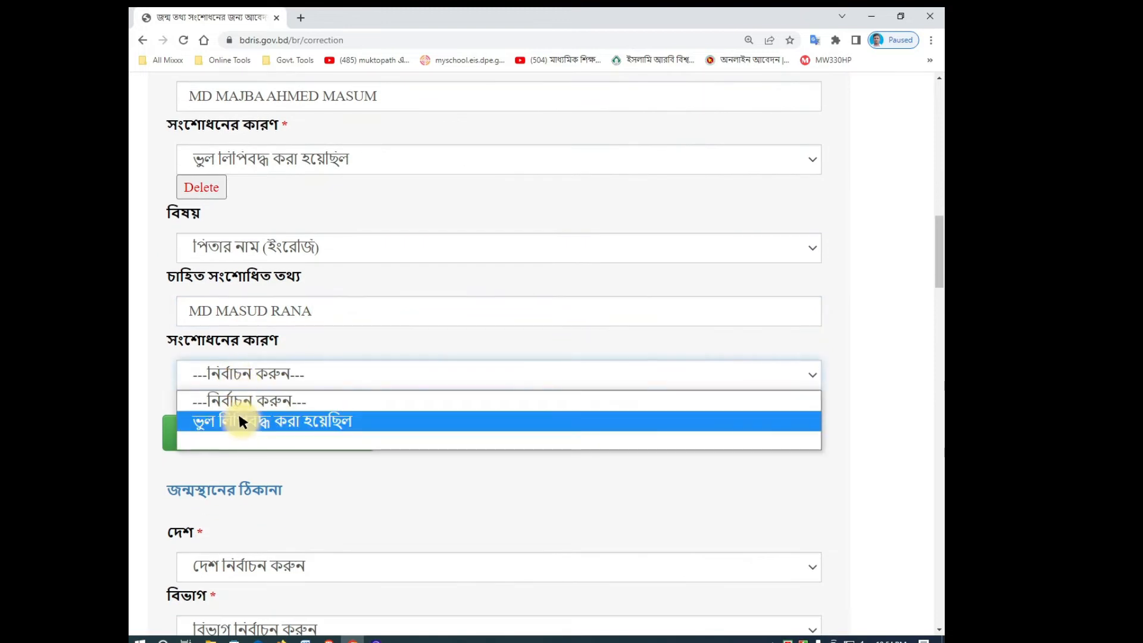
pyautogui.click(238, 418)
# Step: Add a mother's English name correction with the corrected name and reason 'wrongly recorded'
pyautogui.click(229, 424)
pyautogui.scroll(-1, 267, 395)
pyautogui.click(243, 396)
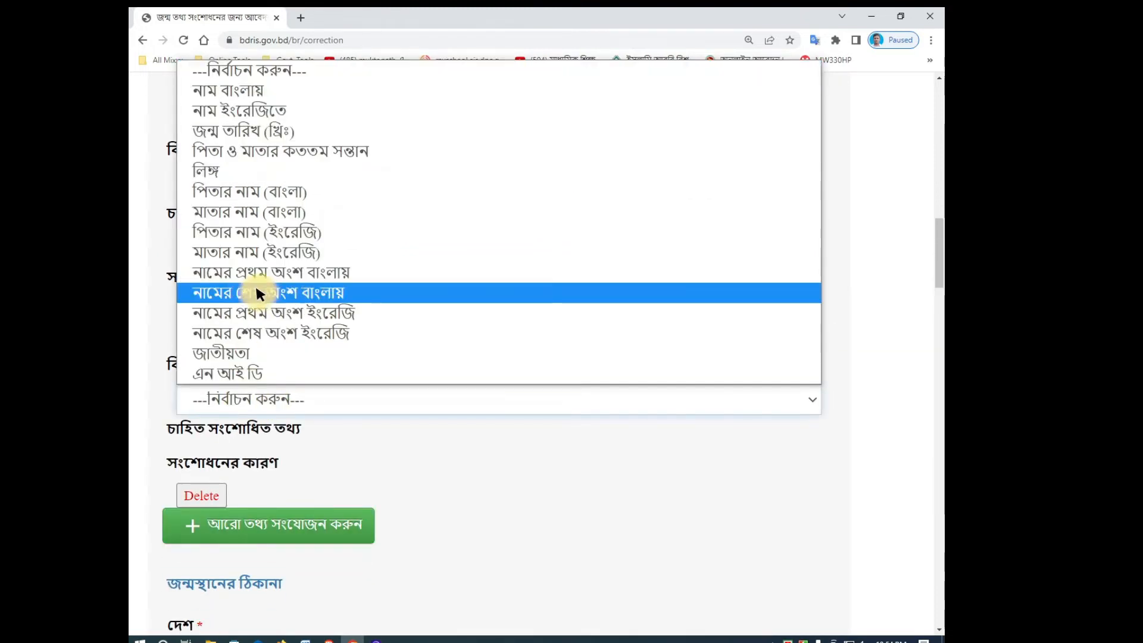
pyautogui.click(241, 250)
pyautogui.click(281, 465)
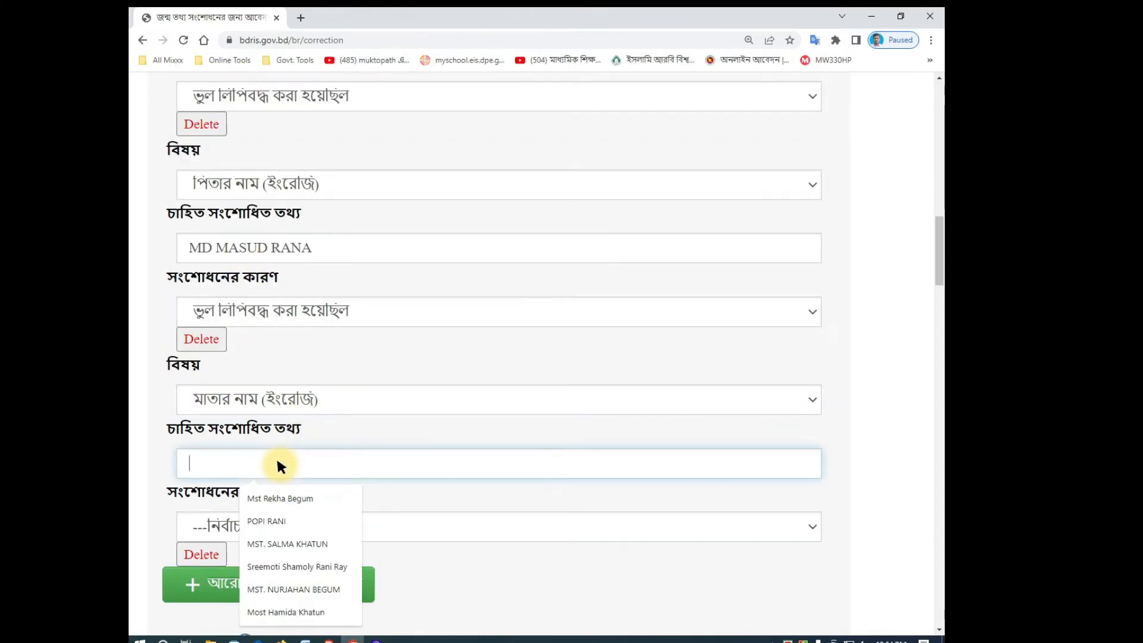
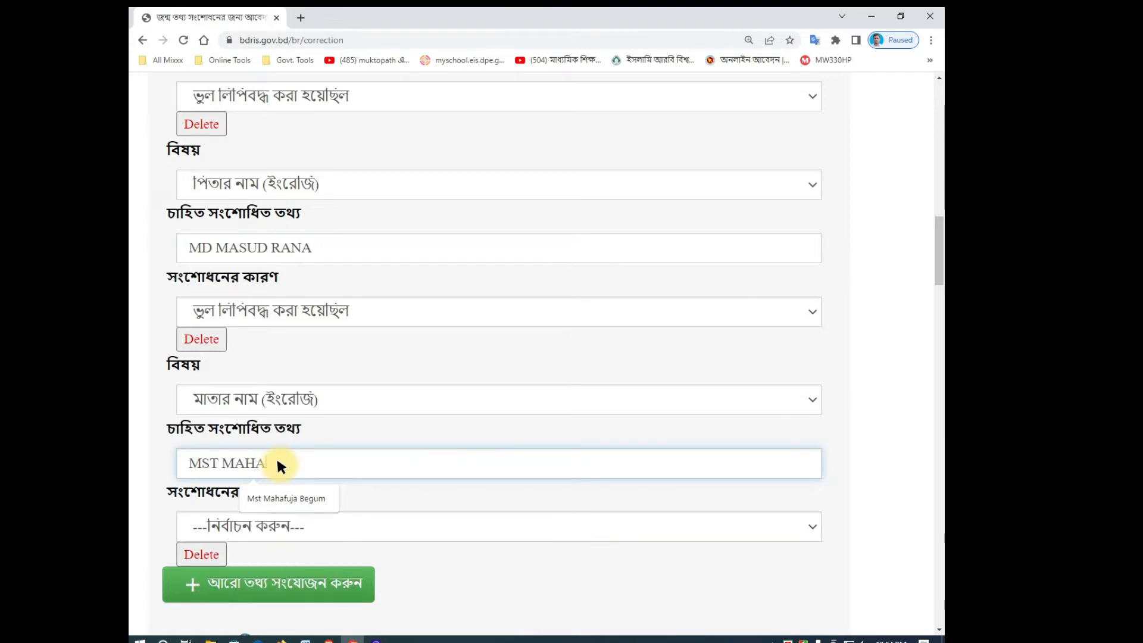
pyautogui.click(426, 525)
pyautogui.click(301, 563)
pyautogui.scroll(-5, 473, 484)
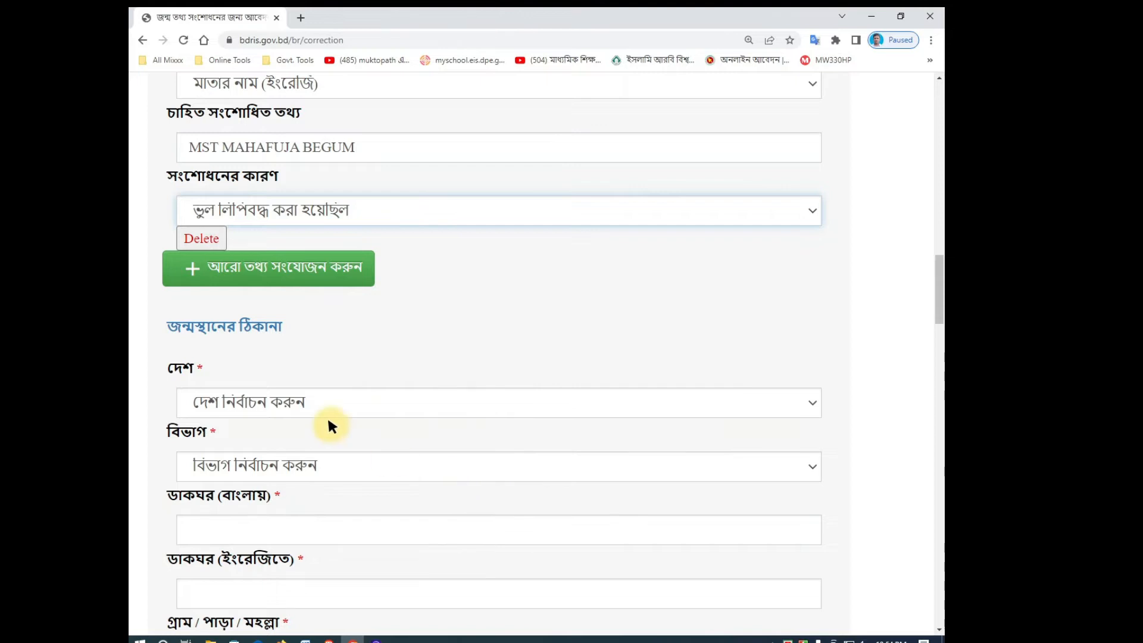
# Step: Set the birthplace country to বাংলাদেশ, division to রংপুর বিভাগ, and district to কুড়িগ্রাম
pyautogui.scroll(-1, 280, 413)
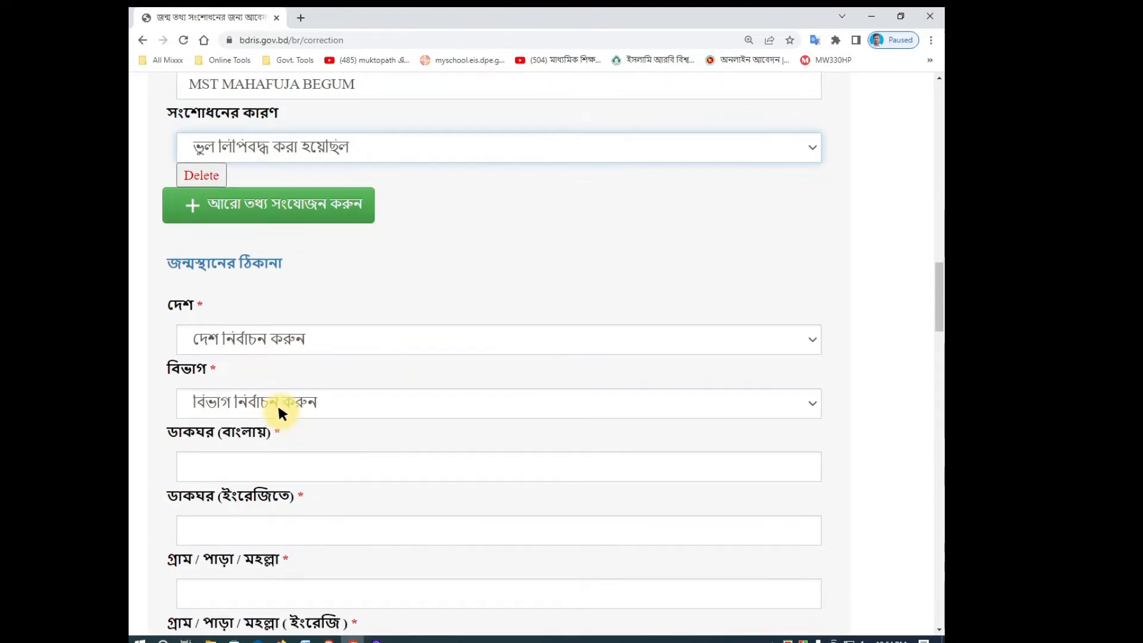
pyautogui.click(229, 338)
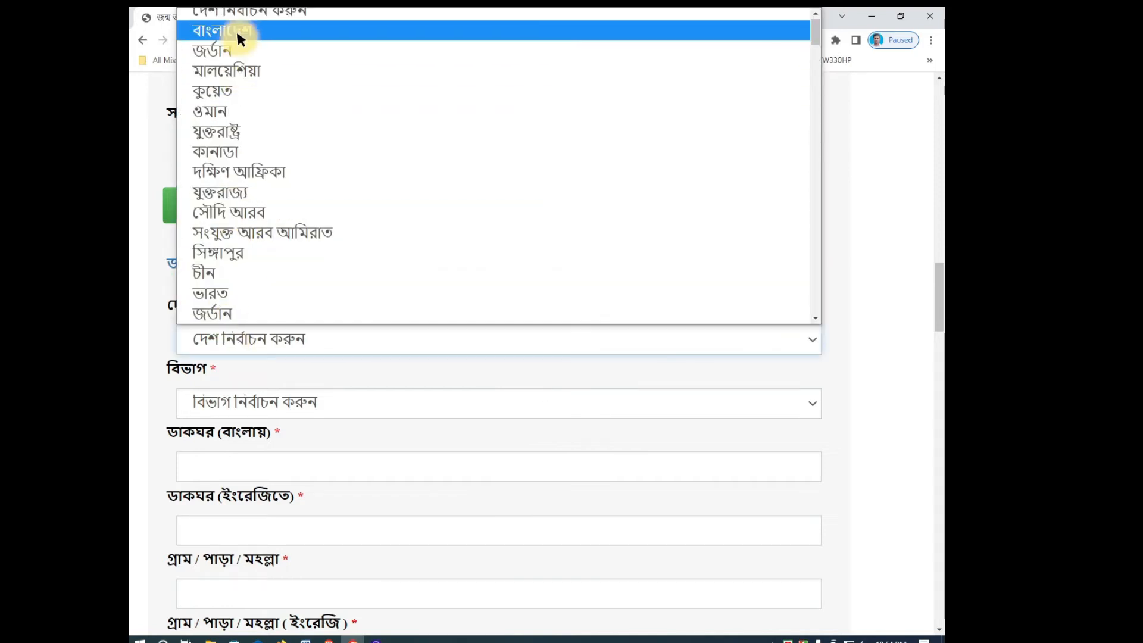
pyautogui.click(232, 30)
pyautogui.scroll(-2, 244, 306)
pyautogui.click(225, 268)
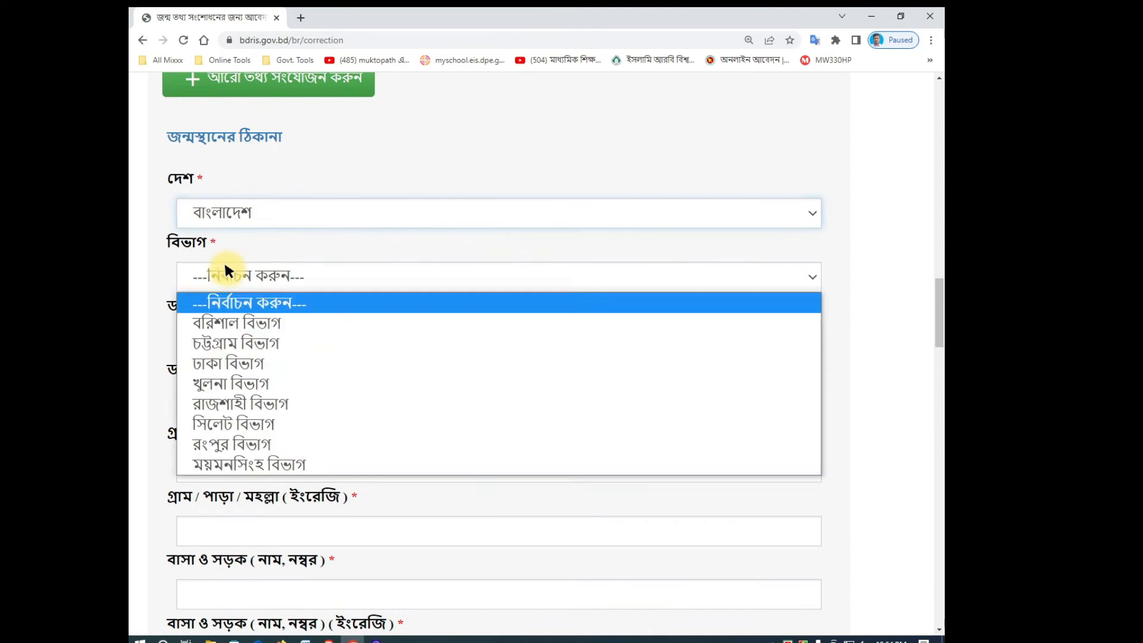
pyautogui.click(230, 444)
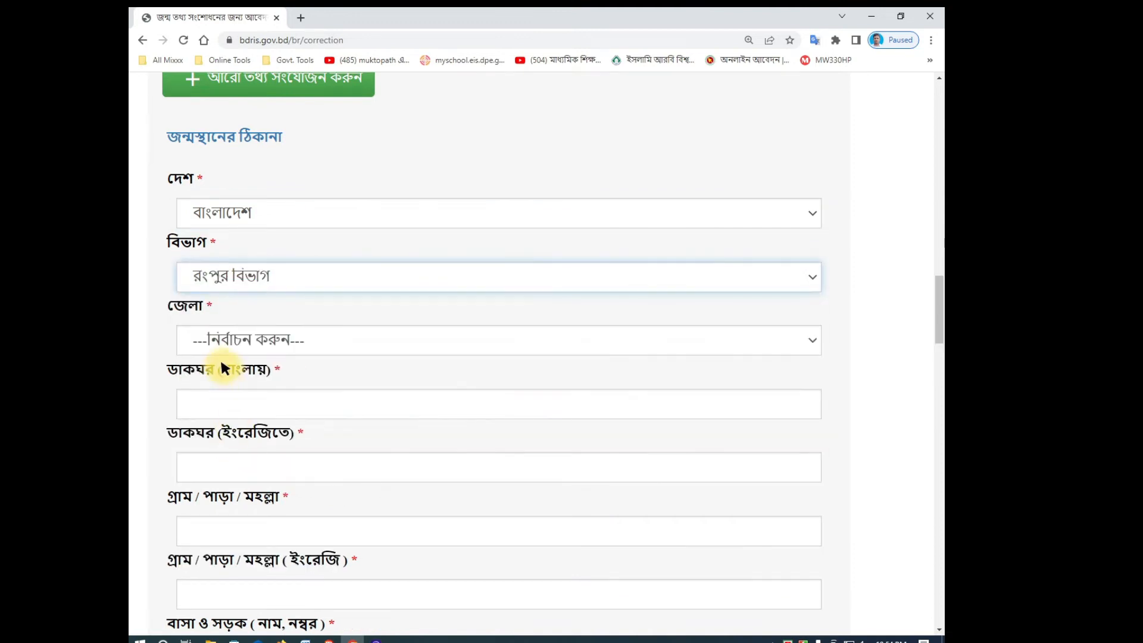
pyautogui.click(220, 339)
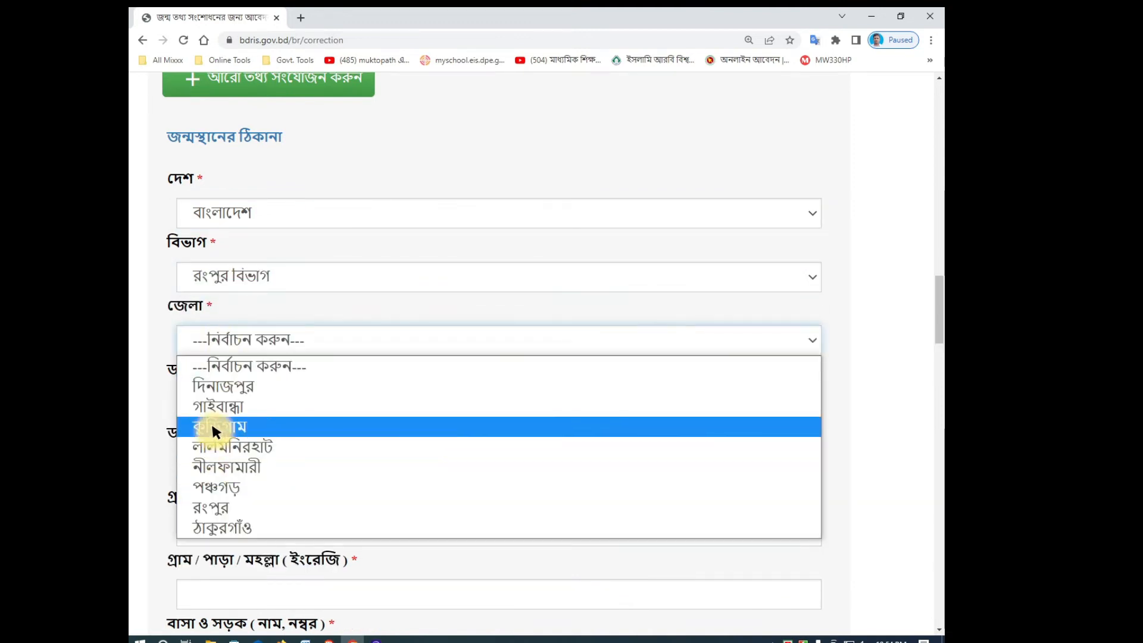
pyautogui.click(214, 420)
# Step: Choose রাজারহাট as the birthplace upazila and union, and ওয়ার্ড - 9 as the ward
pyautogui.scroll(-1, 274, 375)
pyautogui.click(236, 340)
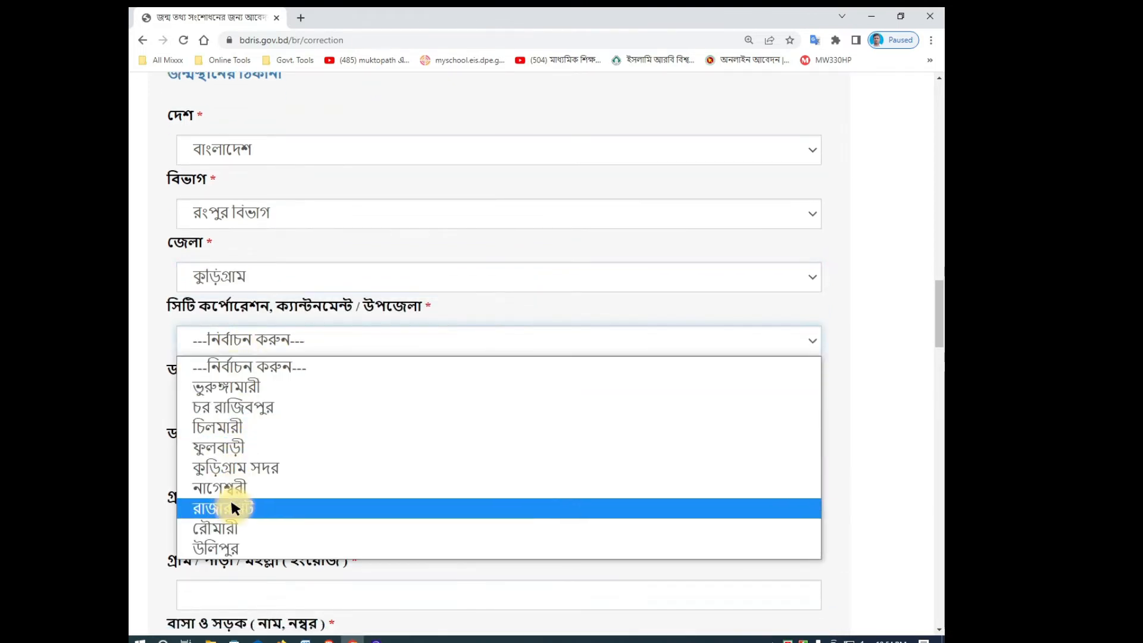
pyautogui.click(234, 507)
pyautogui.scroll(-1, 259, 470)
pyautogui.click(236, 339)
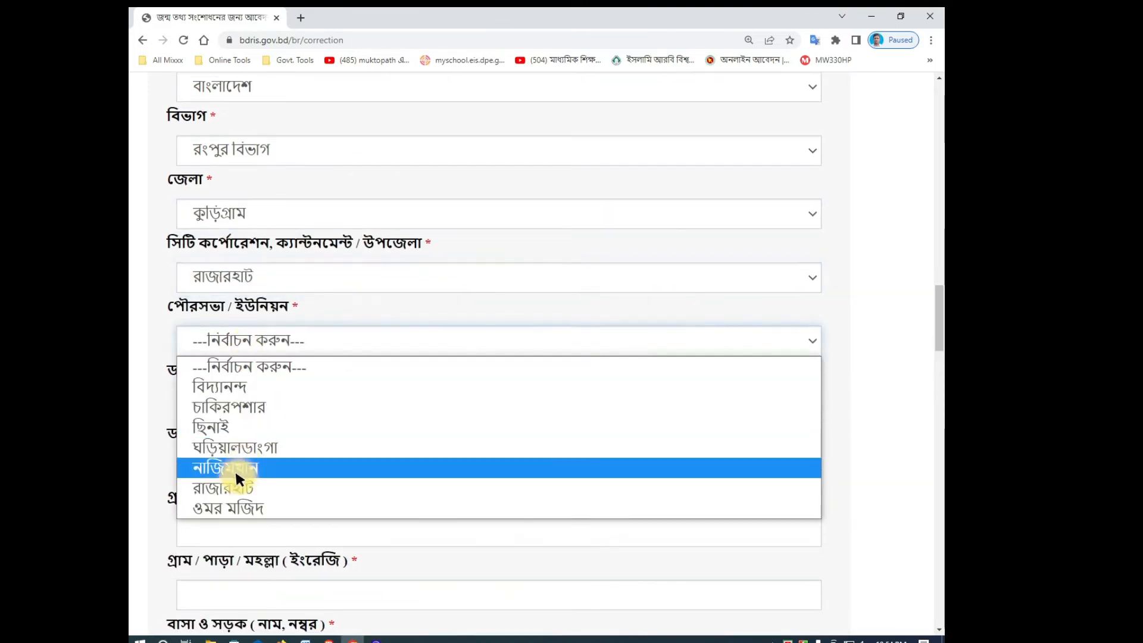
pyautogui.click(232, 486)
pyautogui.click(236, 401)
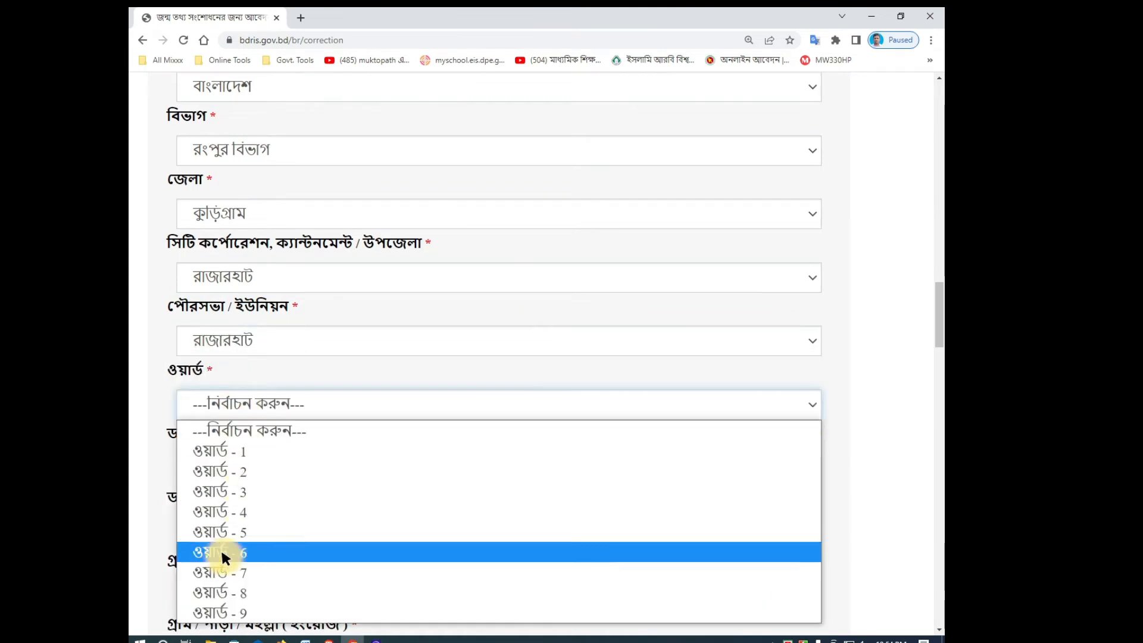
pyautogui.click(224, 611)
pyautogui.scroll(-2, 236, 559)
pyautogui.click(233, 343)
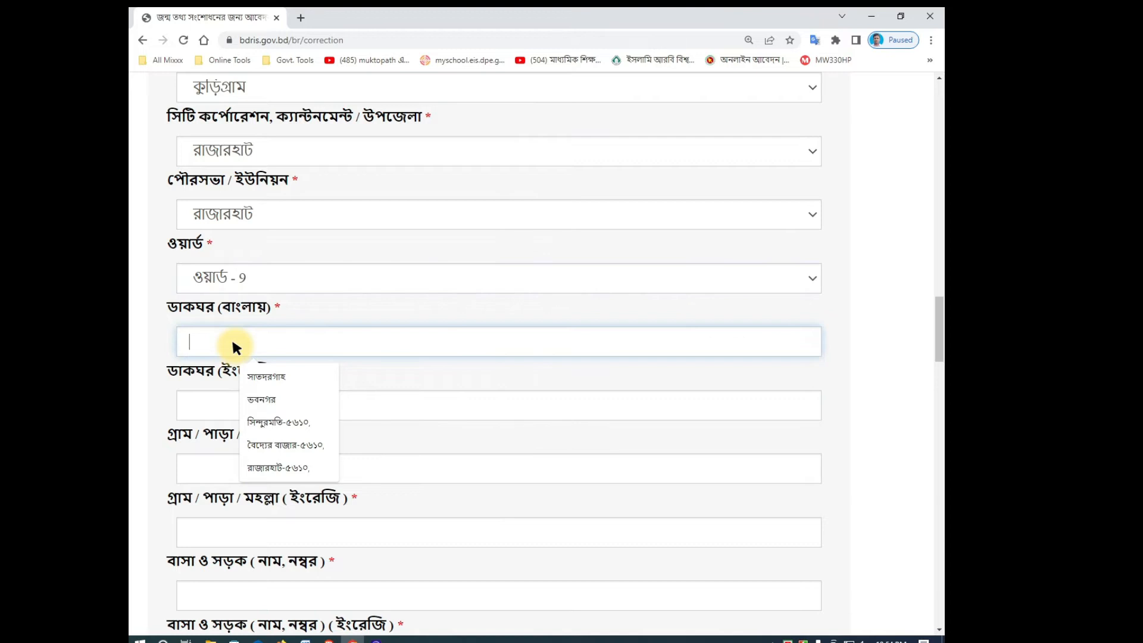
# Step: Fill in the birthplace post office in Bengali and English from the suggestions
pyautogui.write('v')
pyautogui.press('BackSpace')
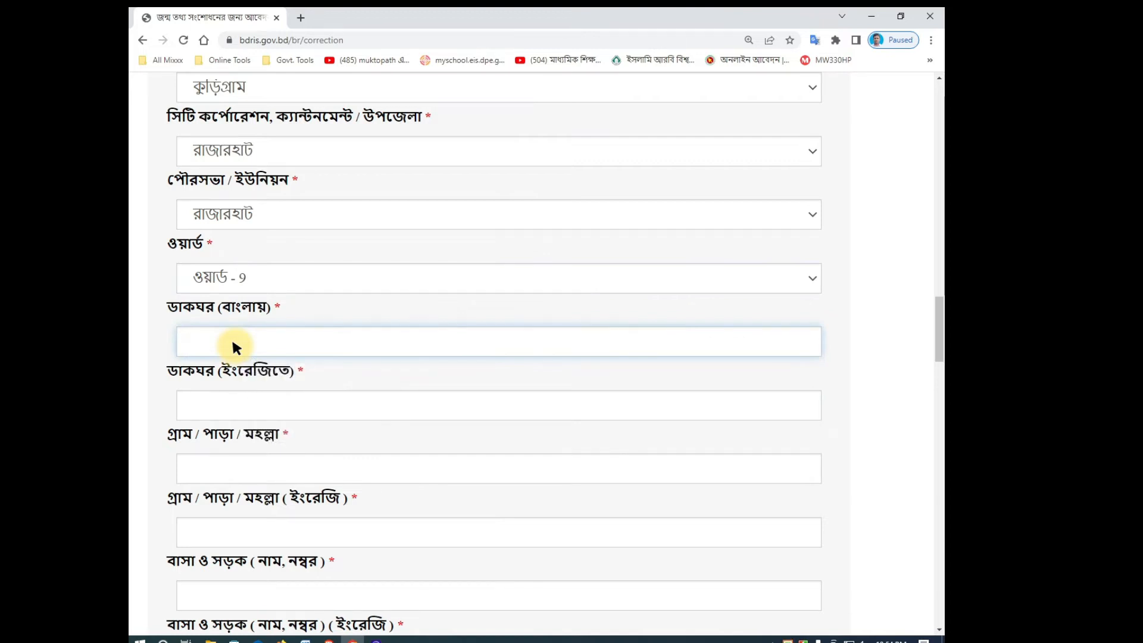
pyautogui.write('রাজা')
pyautogui.click(257, 374)
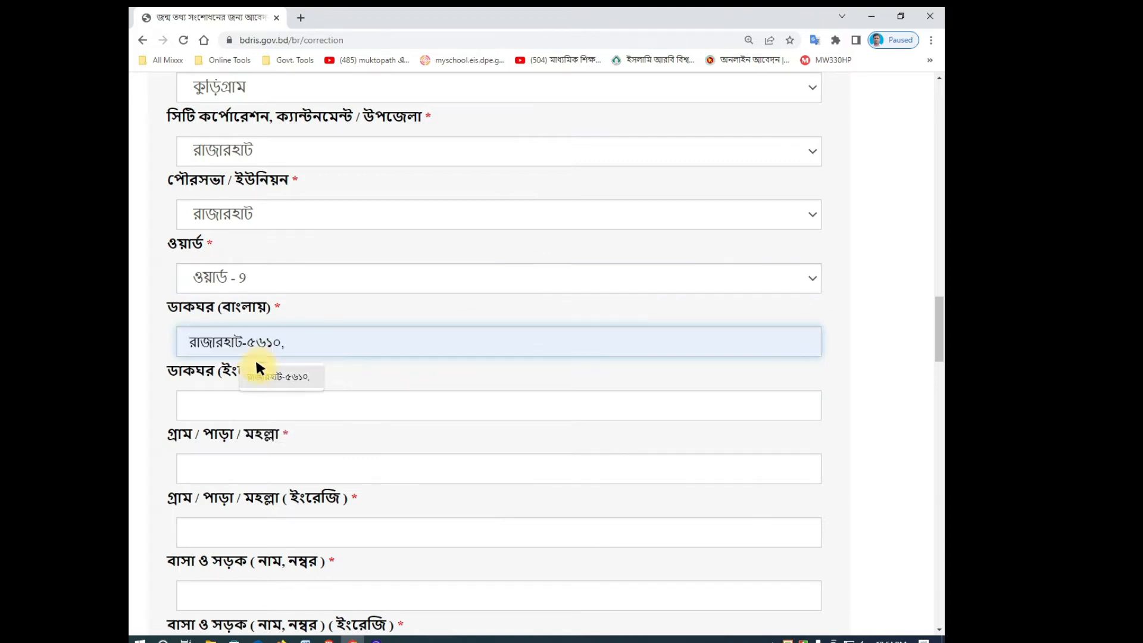
pyautogui.click(226, 405)
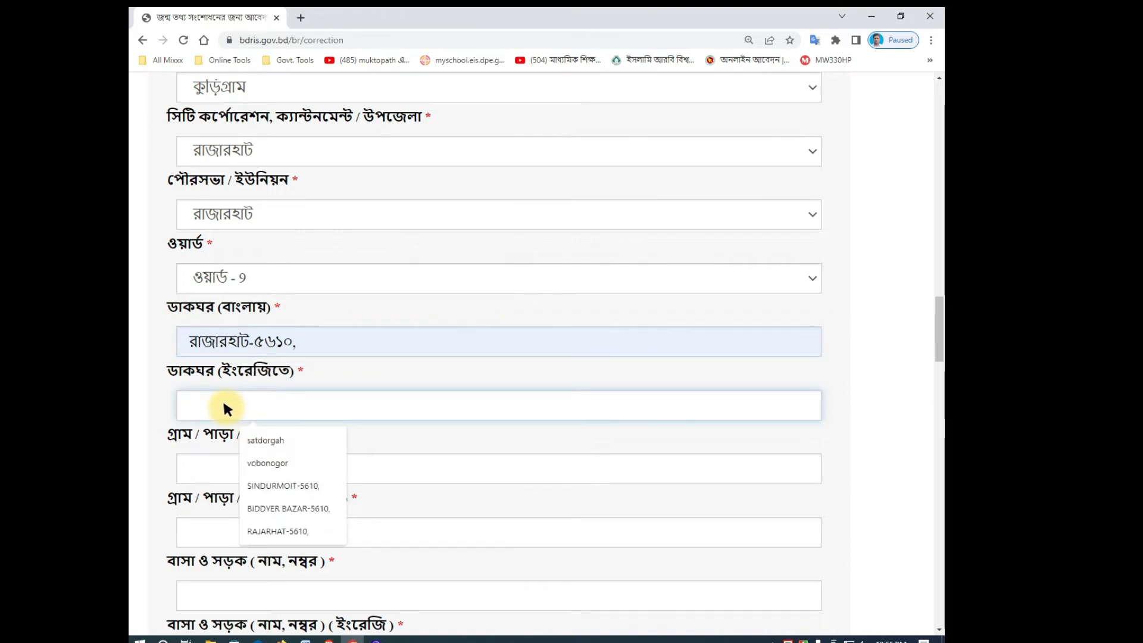
pyautogui.write('RA')
pyautogui.click(275, 434)
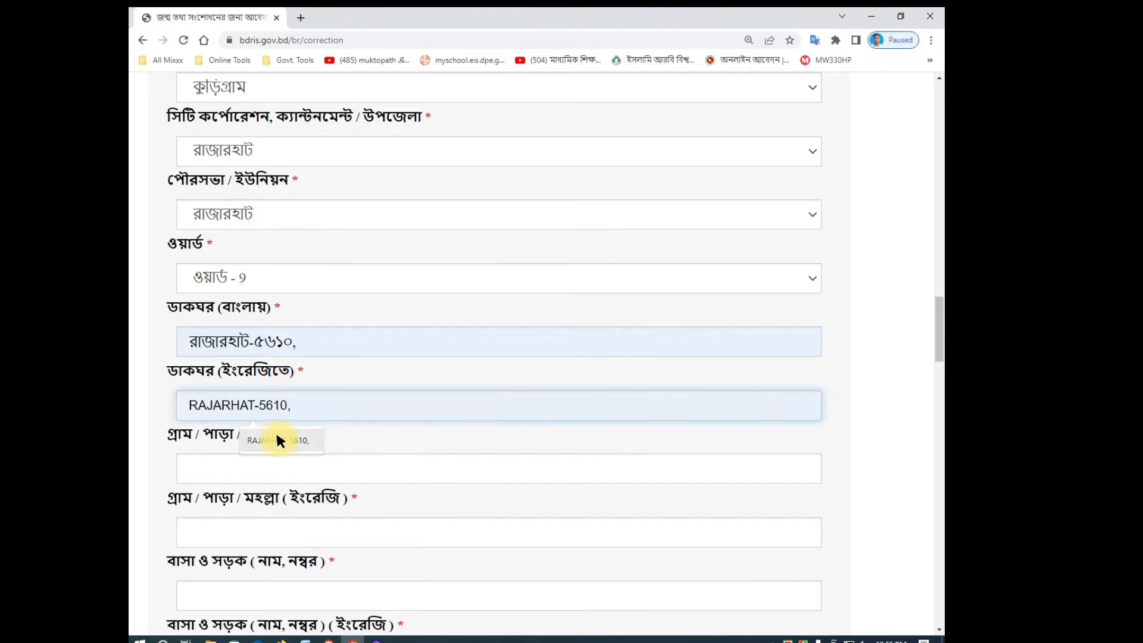
# Step: Enter the birthplace village name in Bengali and English
pyautogui.click(262, 467)
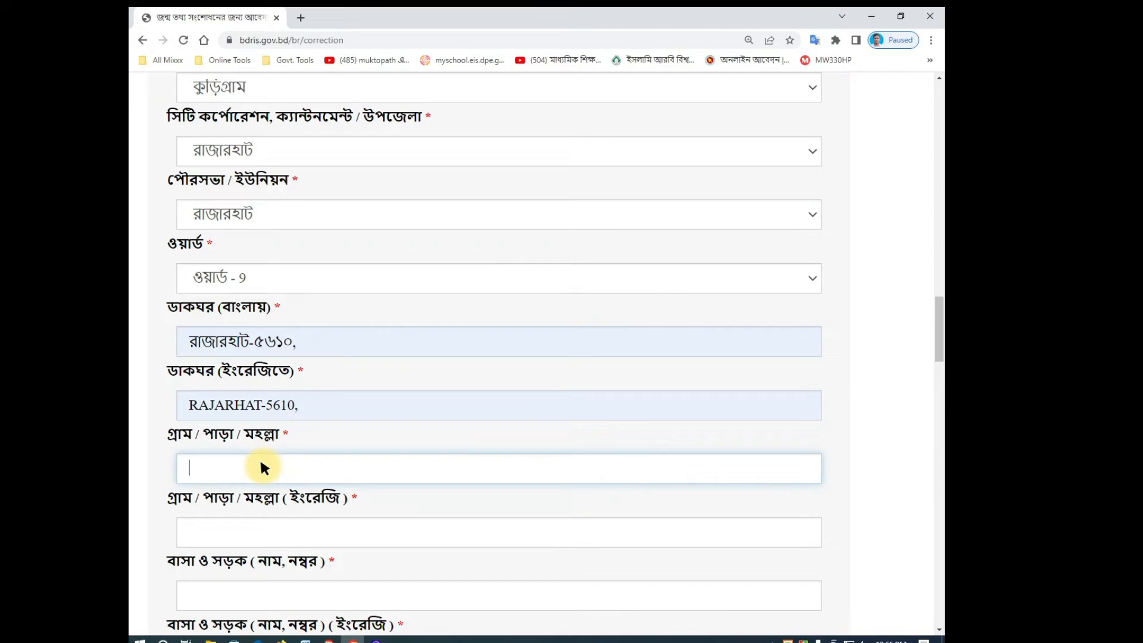
pyautogui.scroll(-2, 267, 404)
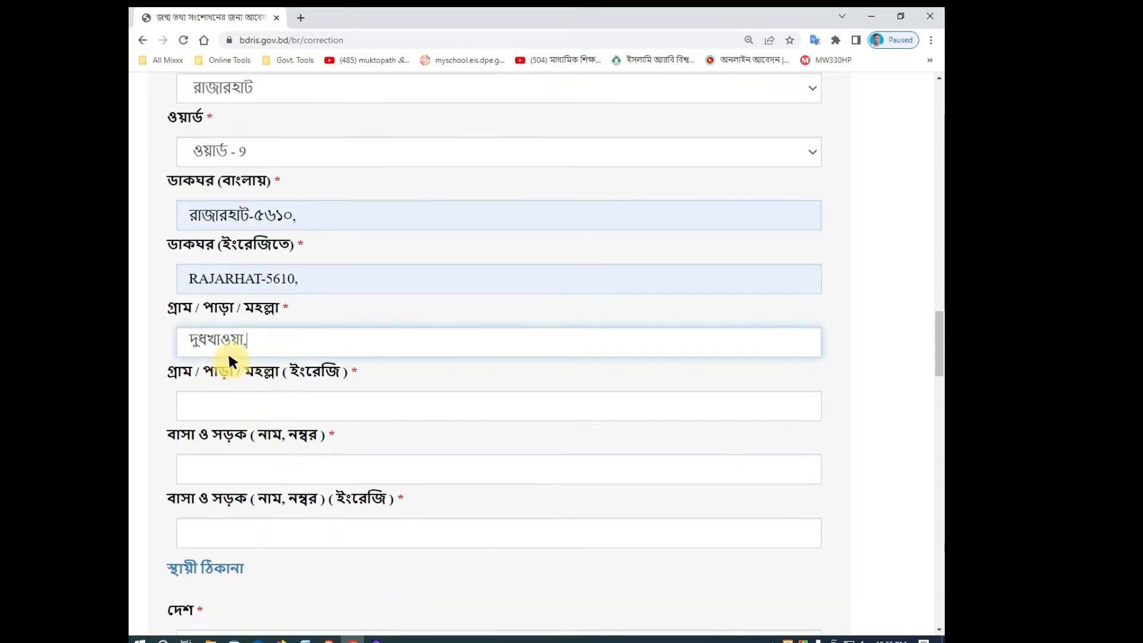
pyautogui.click(229, 405)
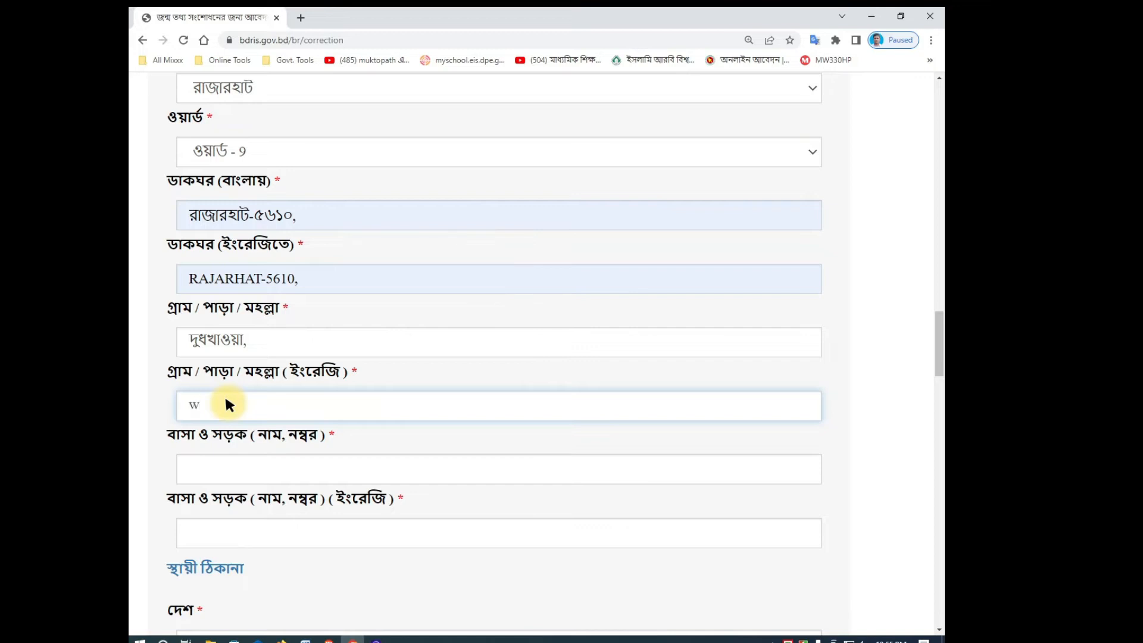
pyautogui.press('BackSpace')
pyautogui.press('BackSpace')
# Step: Enter '-' in both the Bangla and English house/road fields
pyautogui.click(220, 463)
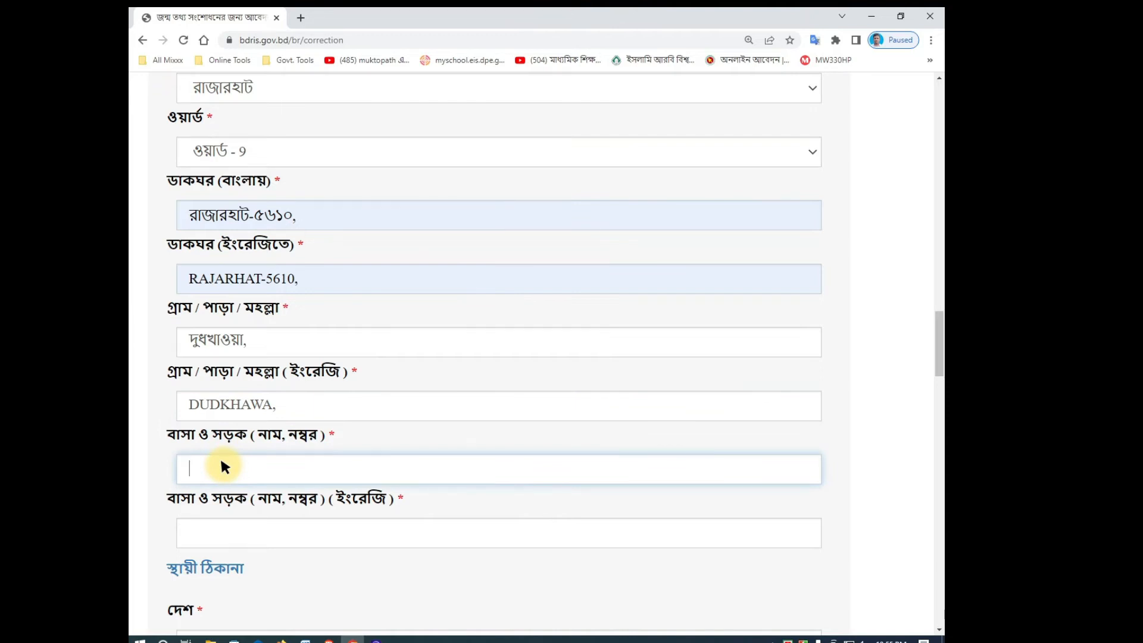
pyautogui.write('-')
pyautogui.scroll(-1, 265, 422)
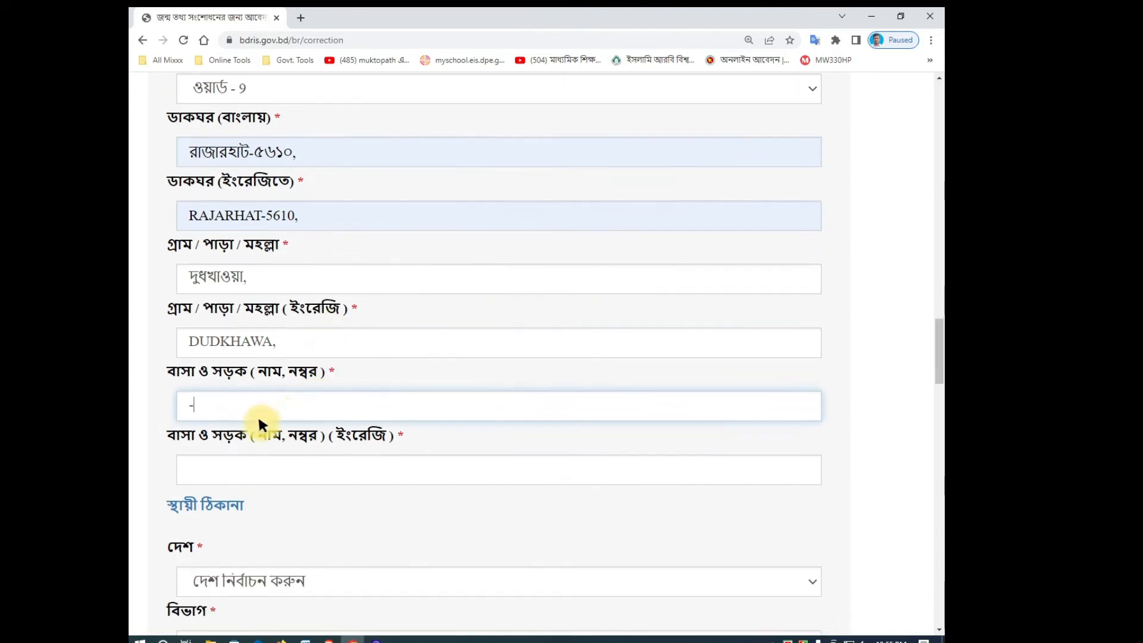
pyautogui.click(212, 469)
pyautogui.write('-')
pyautogui.scroll(-2, 209, 457)
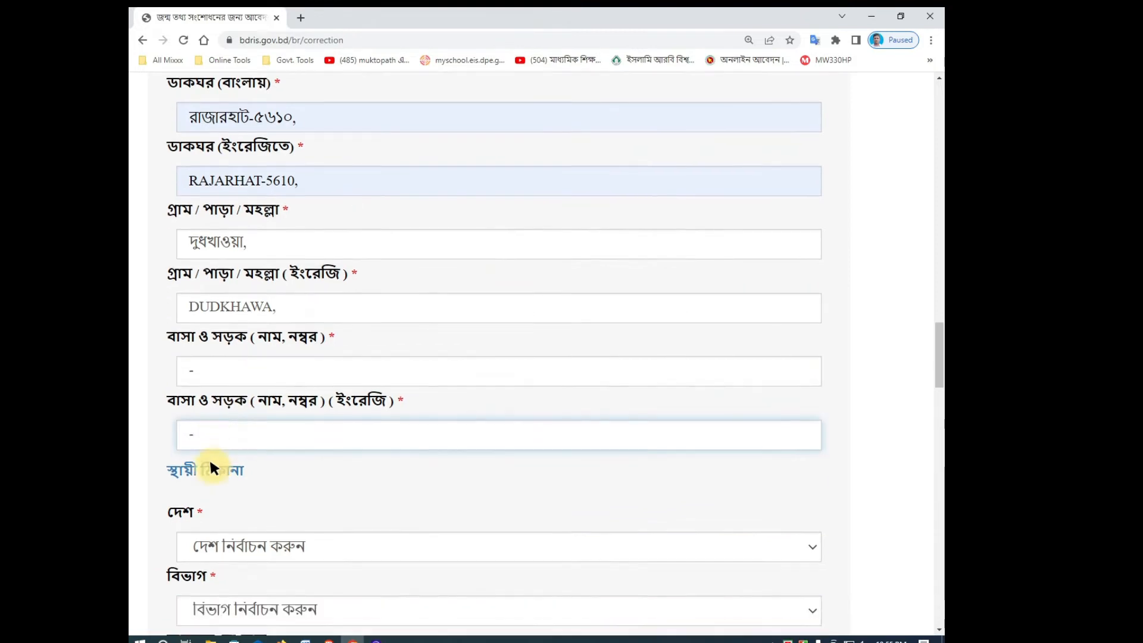
# Step: Set the permanent address country to বাংলাদেশ, division রংপুর বিভাগ, and district কুড়িগ্রাম
pyautogui.click(249, 451)
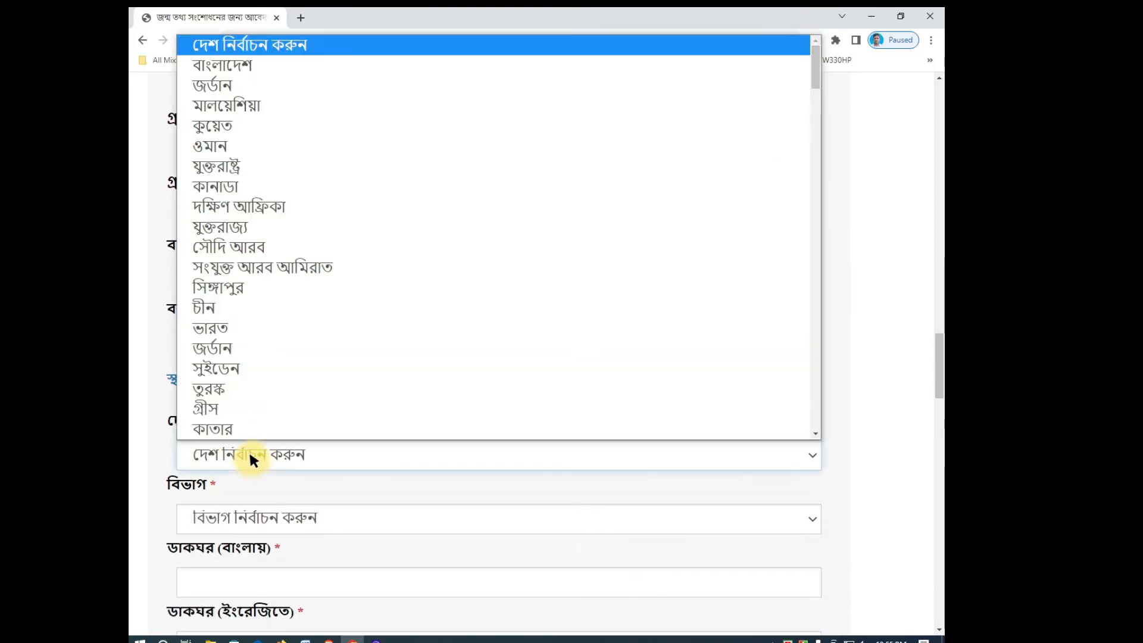
pyautogui.click(219, 68)
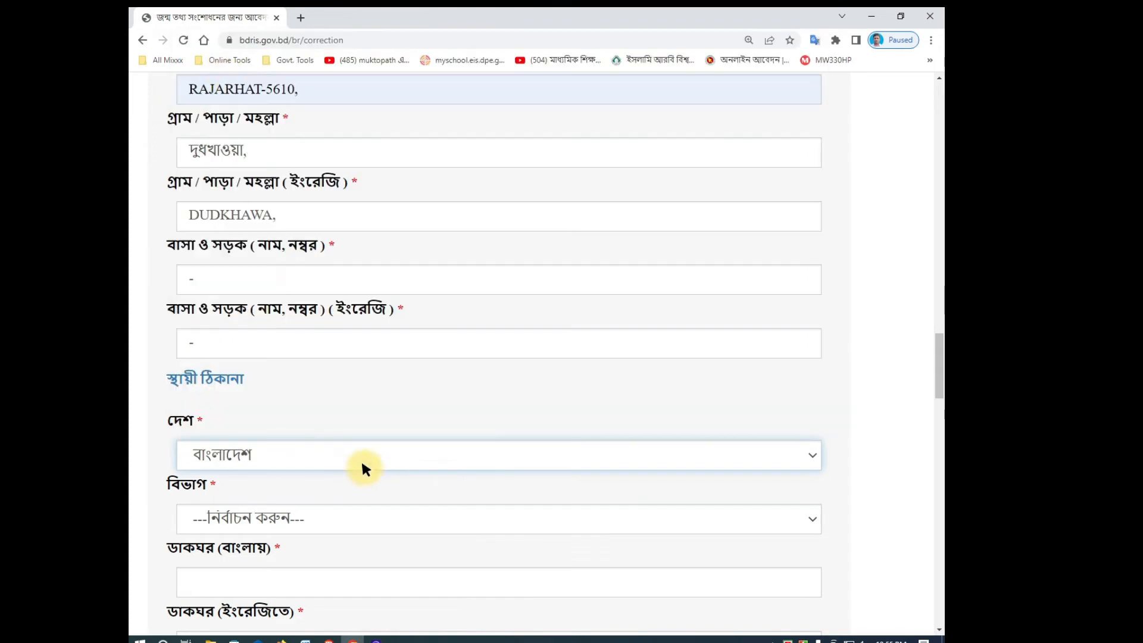
pyautogui.scroll(-1, 316, 444)
pyautogui.click(227, 468)
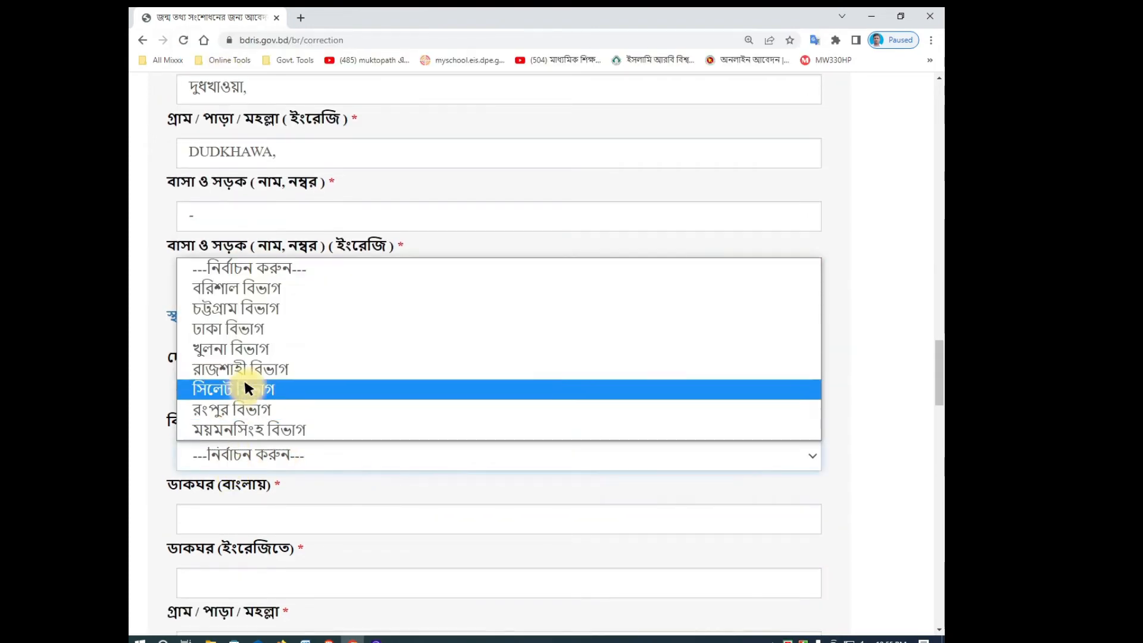
pyautogui.click(238, 407)
pyautogui.scroll(-2, 326, 436)
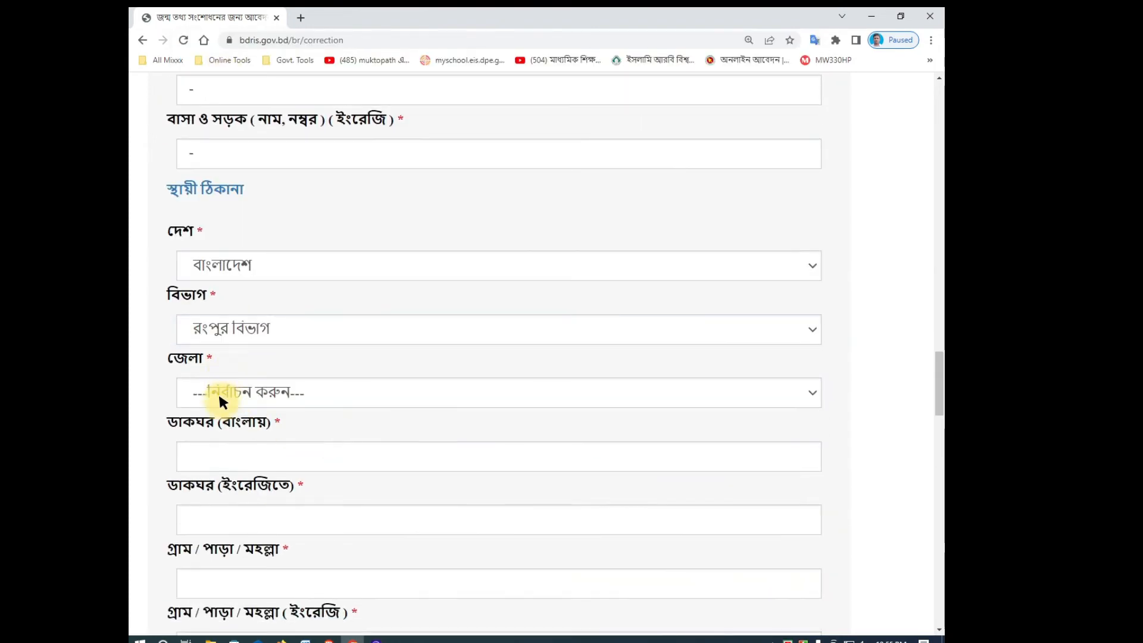
pyautogui.click(218, 392)
pyautogui.click(226, 480)
# Step: Choose রাজারহাট as the permanent upazila and union, and ওয়ার্ড - 9 as the ward
pyautogui.scroll(-2, 256, 411)
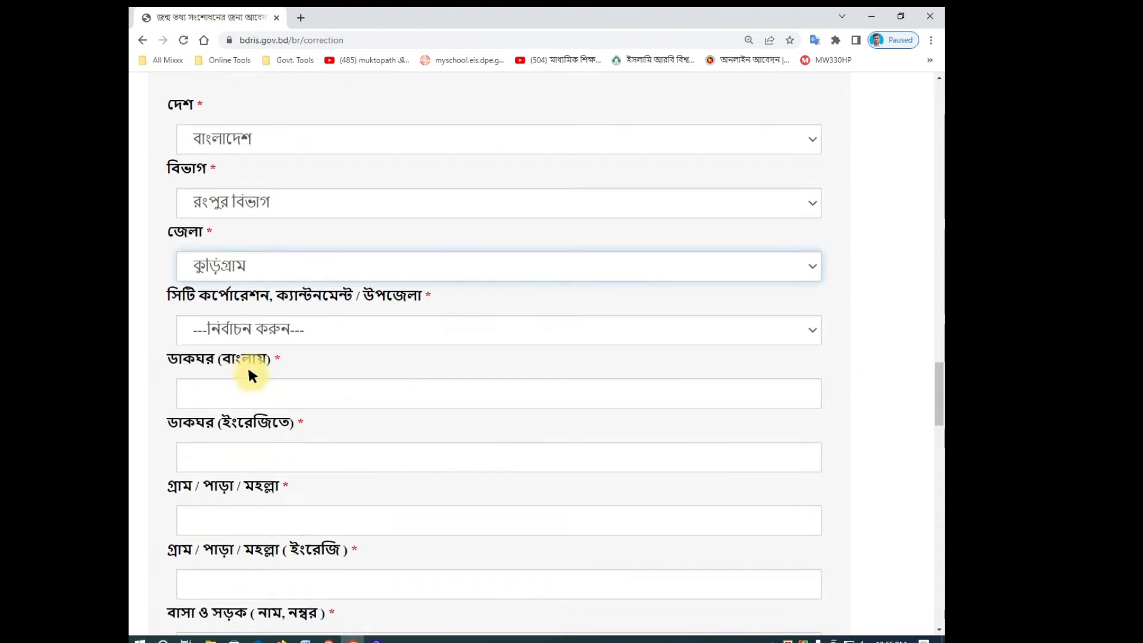
pyautogui.click(235, 327)
pyautogui.click(235, 490)
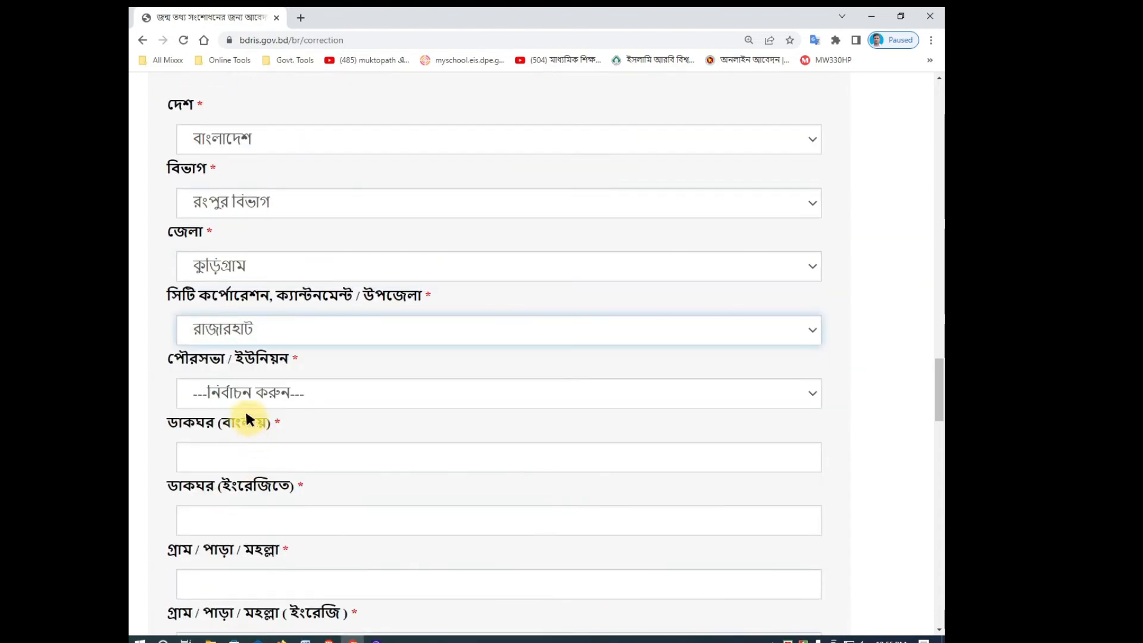
pyautogui.click(244, 396)
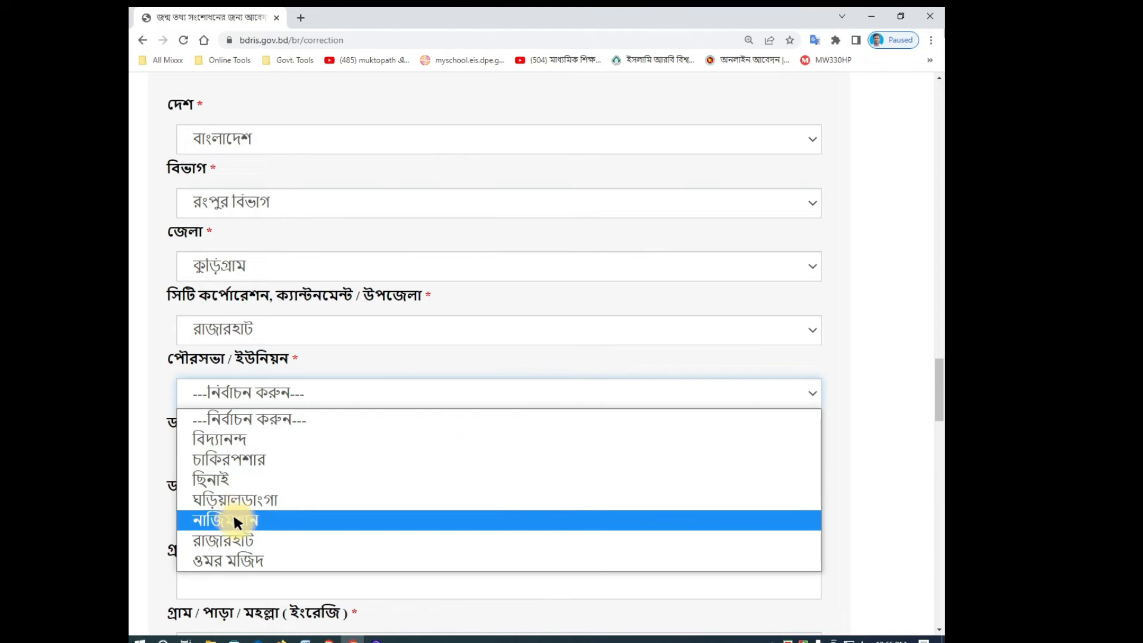
pyautogui.click(240, 539)
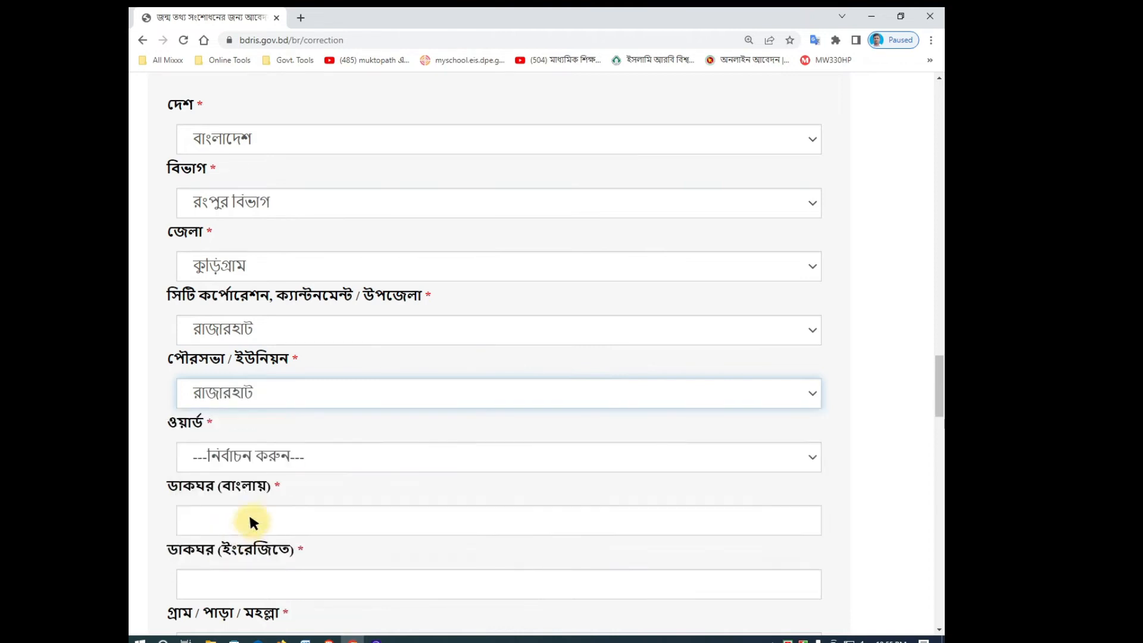
pyautogui.click(260, 470)
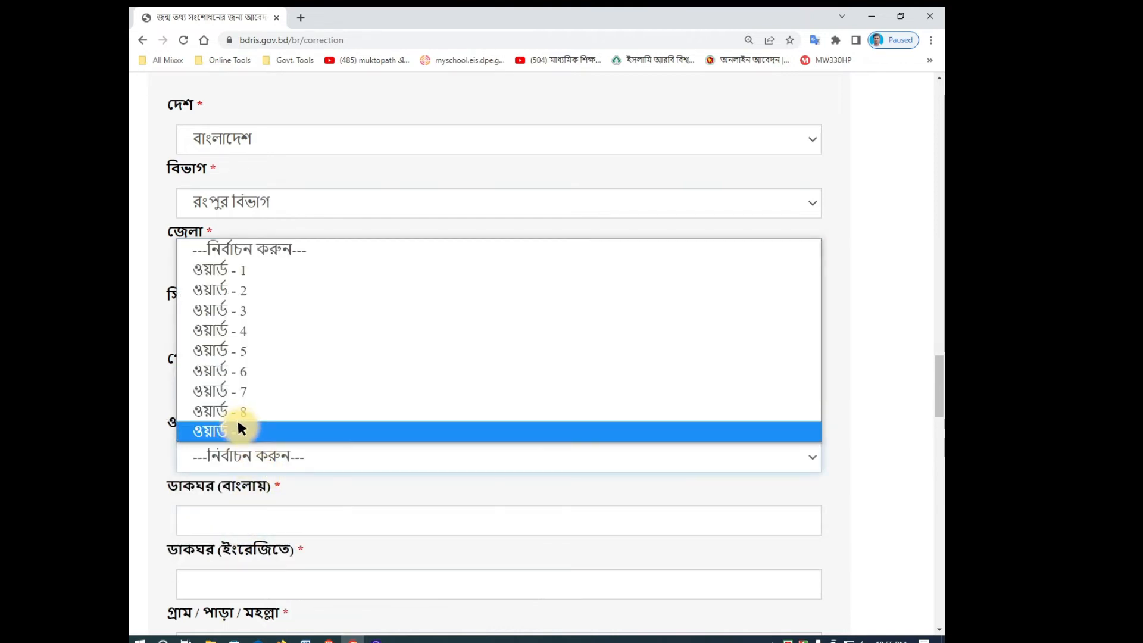
pyautogui.click(241, 426)
pyautogui.scroll(-2, 247, 442)
pyautogui.click(227, 395)
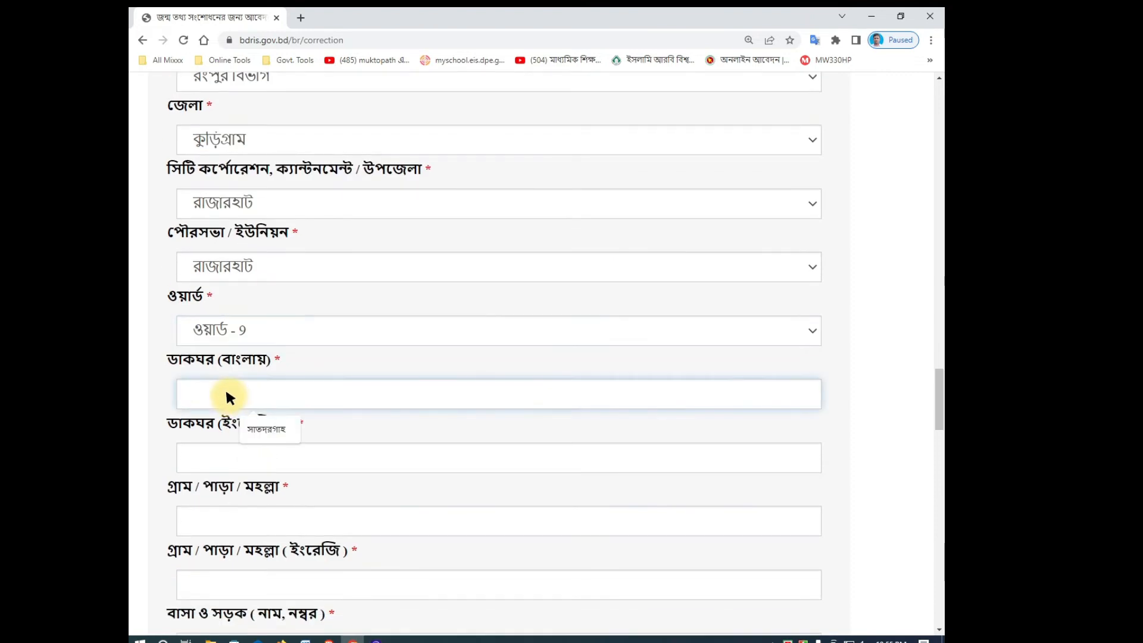
# Step: Enter the permanent-address post office as রাজারহাট-৫৬১০, in Bangla and RAJARHAT-5610, in English
pyautogui.write('রাজা')
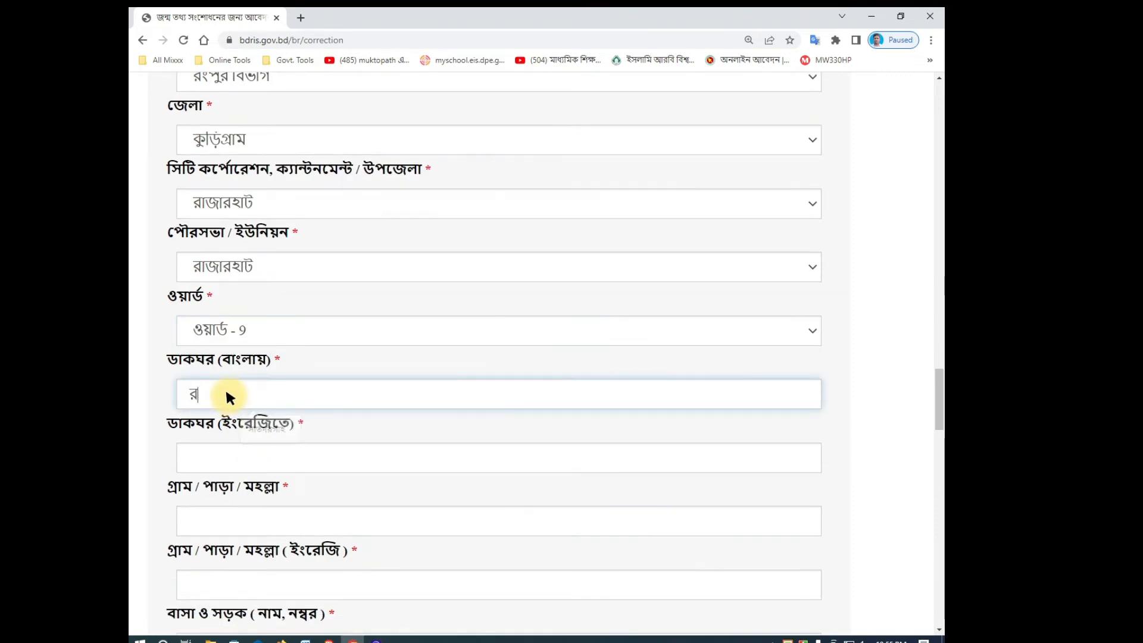
pyautogui.write('রহাট')
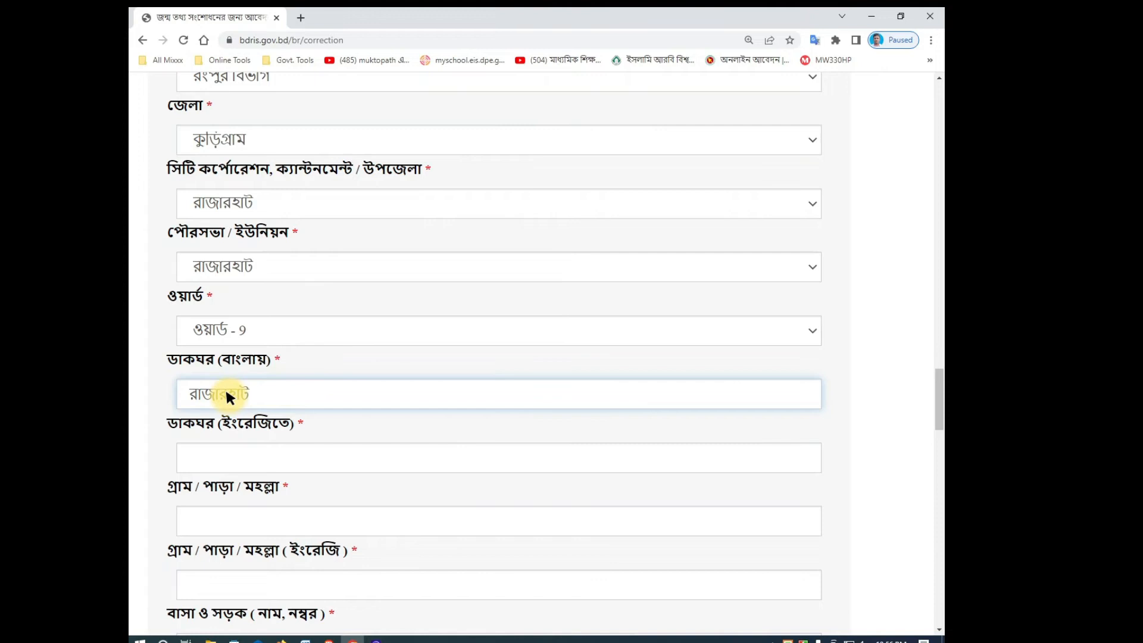
pyautogui.write('-৫৬১৯')
pyautogui.write(',')
pyautogui.press('BackSpace')
pyautogui.press('BackSpace')
pyautogui.write('০,')
pyautogui.click(221, 460)
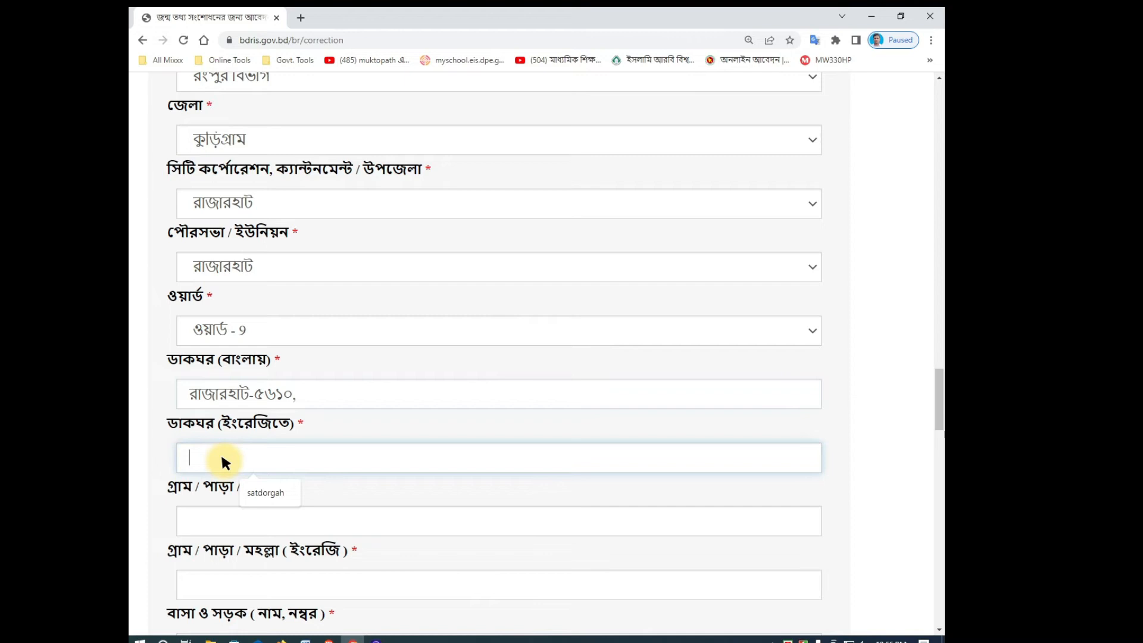
pyautogui.write('RAJARHAT-1')
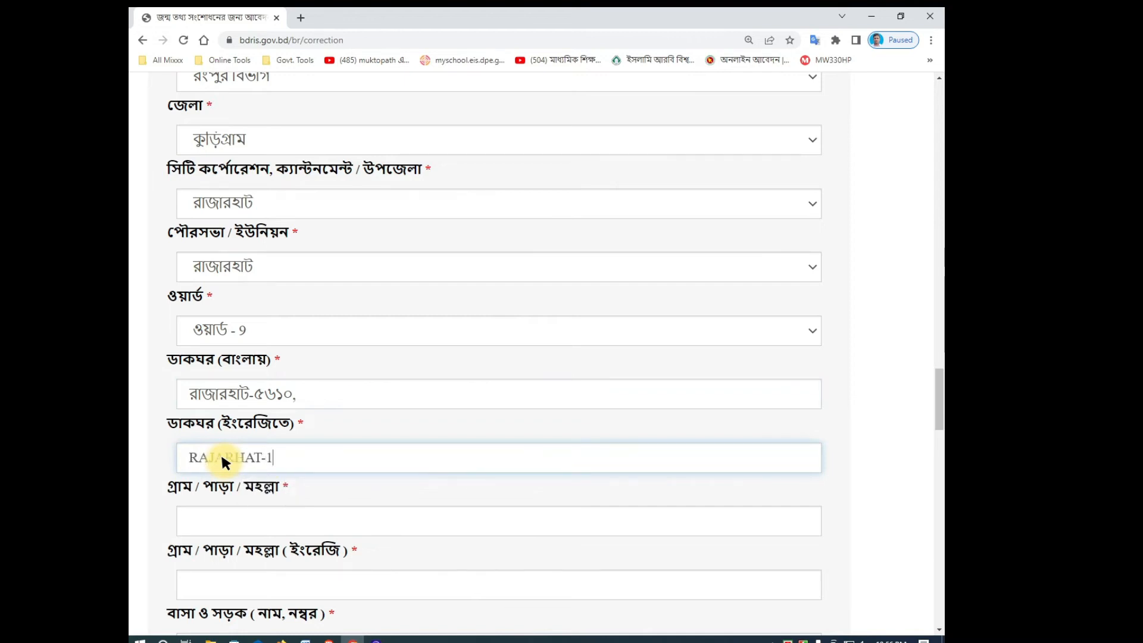
pyautogui.press('BackSpace')
pyautogui.write('5610,')
pyautogui.click(233, 519)
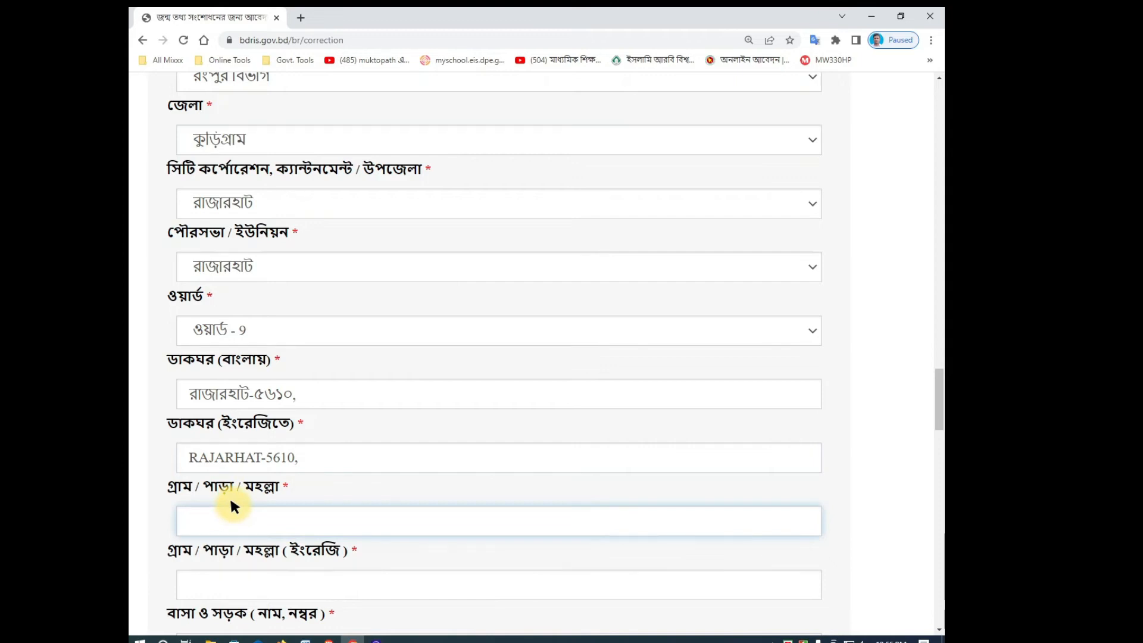
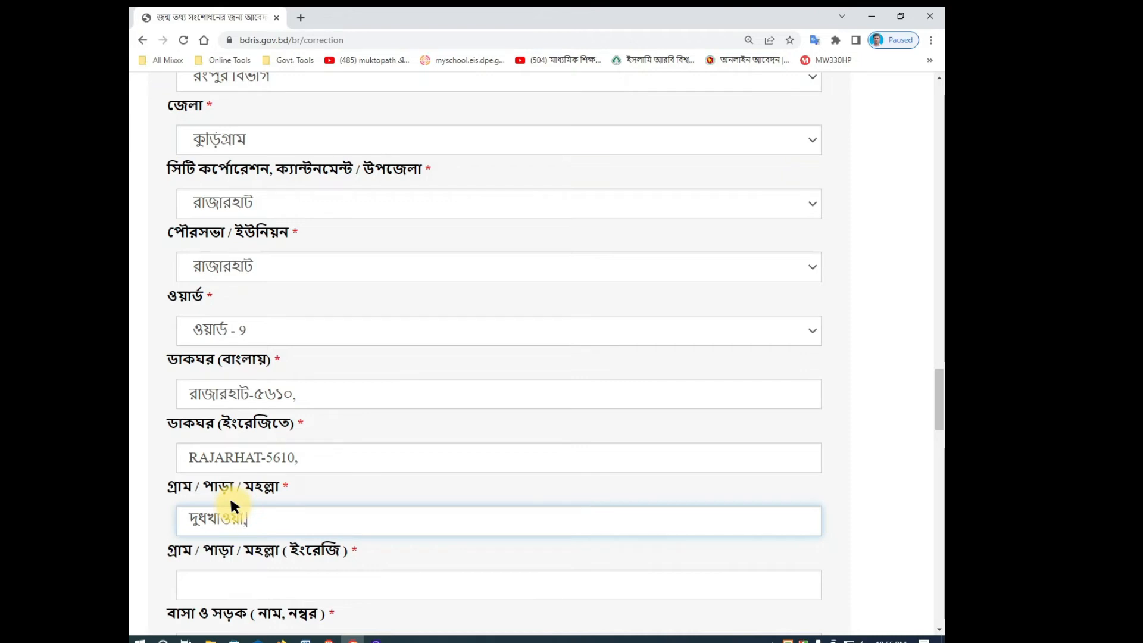
pyautogui.scroll(-2, 383, 553)
pyautogui.click(272, 466)
pyautogui.write('w')
pyautogui.press('BackSpace')
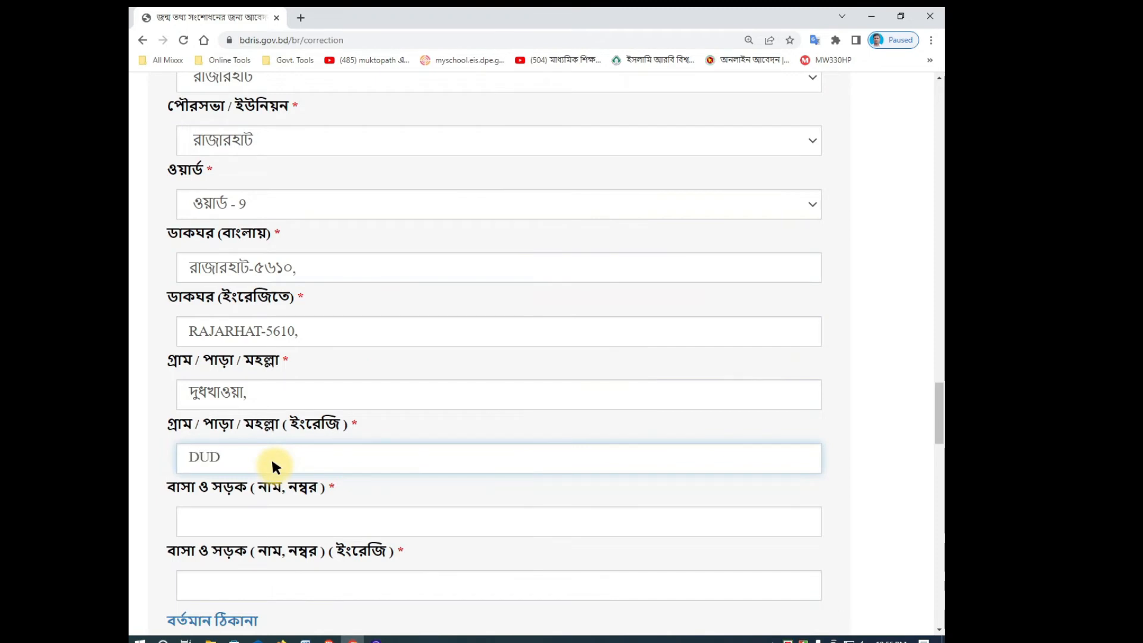
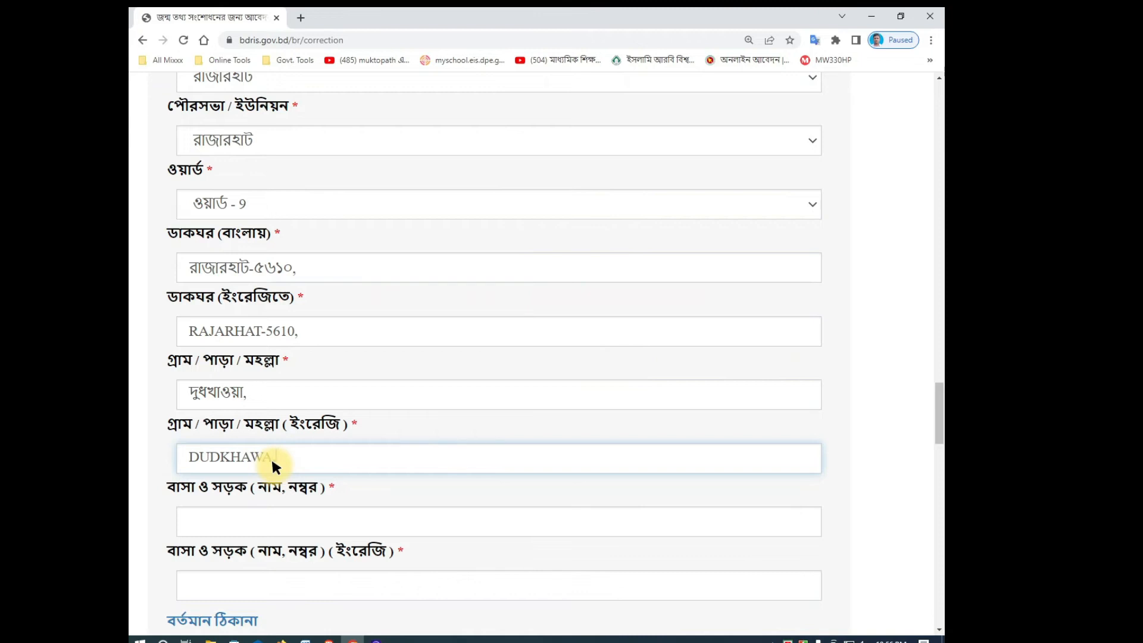
# Step: Put a dash '-' in both the Bangla and English house/road fields
pyautogui.click(241, 515)
pyautogui.write('-')
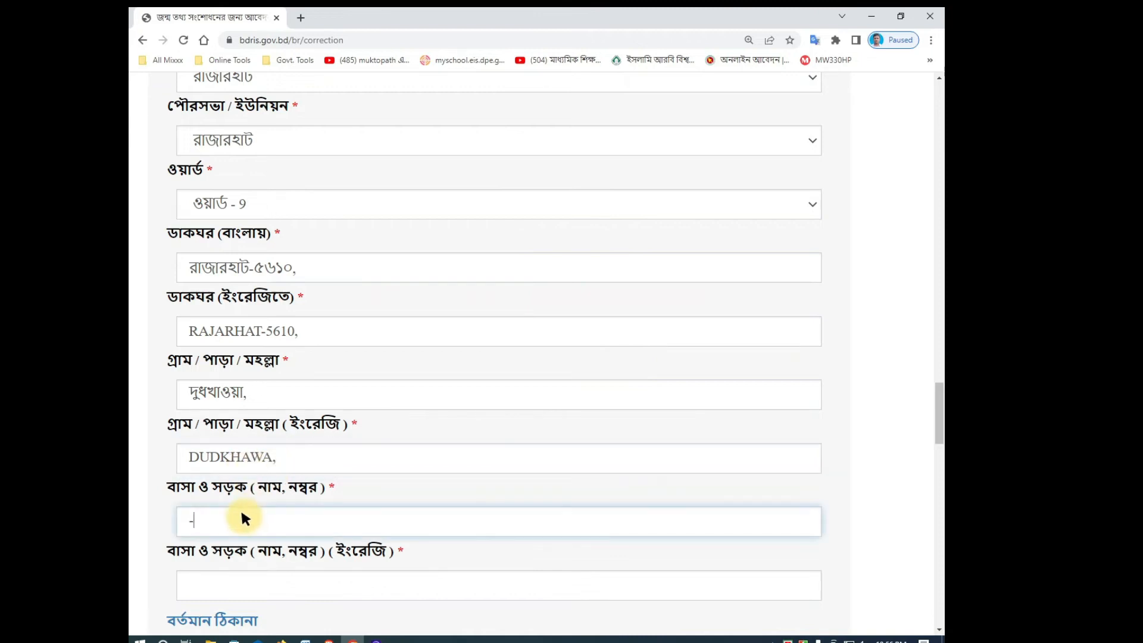
pyautogui.scroll(-1, 350, 509)
pyautogui.click(288, 526)
pyautogui.write('-')
pyautogui.click(310, 559)
pyautogui.scroll(-4, 417, 527)
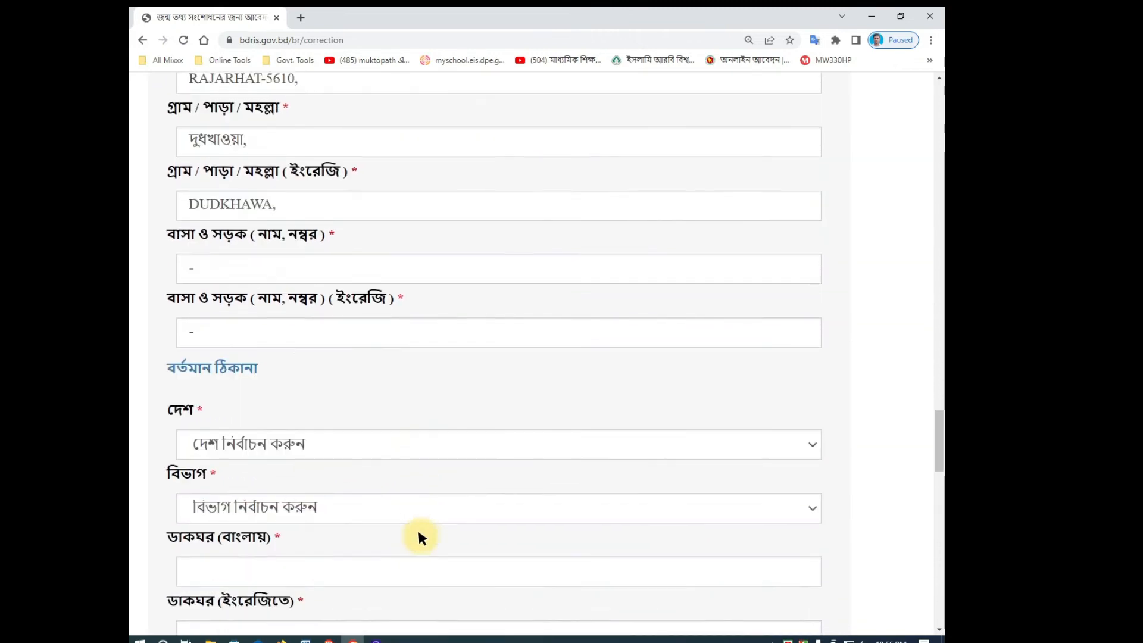
pyautogui.click(258, 380)
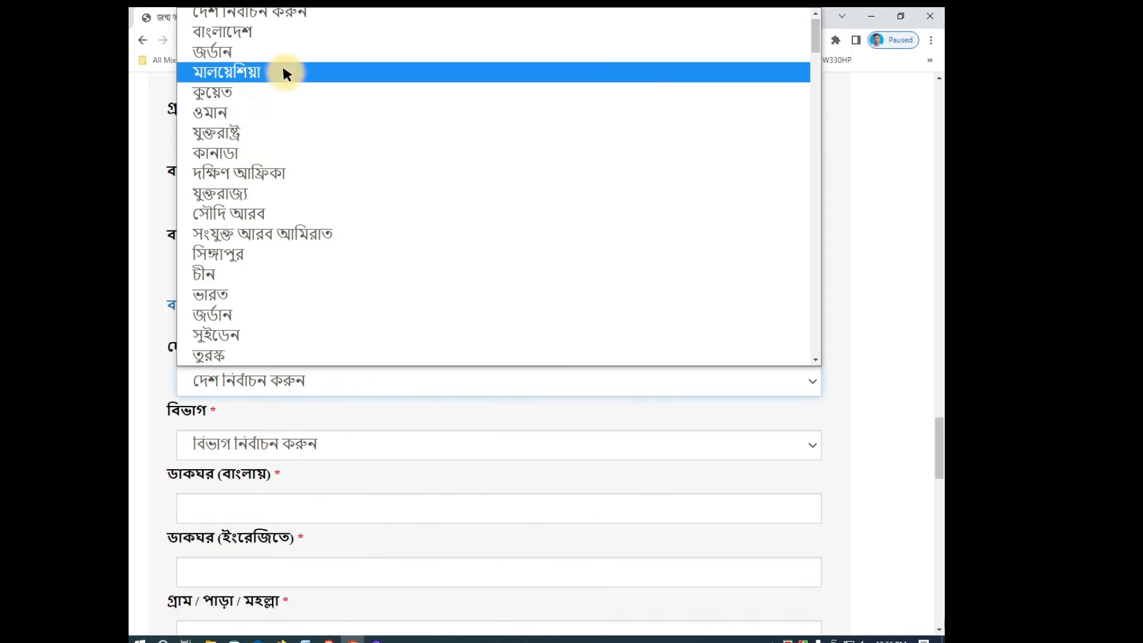
# Step: Set the present address to বাংলাদেশ, রংপুর বিভাগ division and কুড়িগ্রাম district
pyautogui.click(276, 33)
pyautogui.scroll(-1, 285, 321)
pyautogui.click(234, 372)
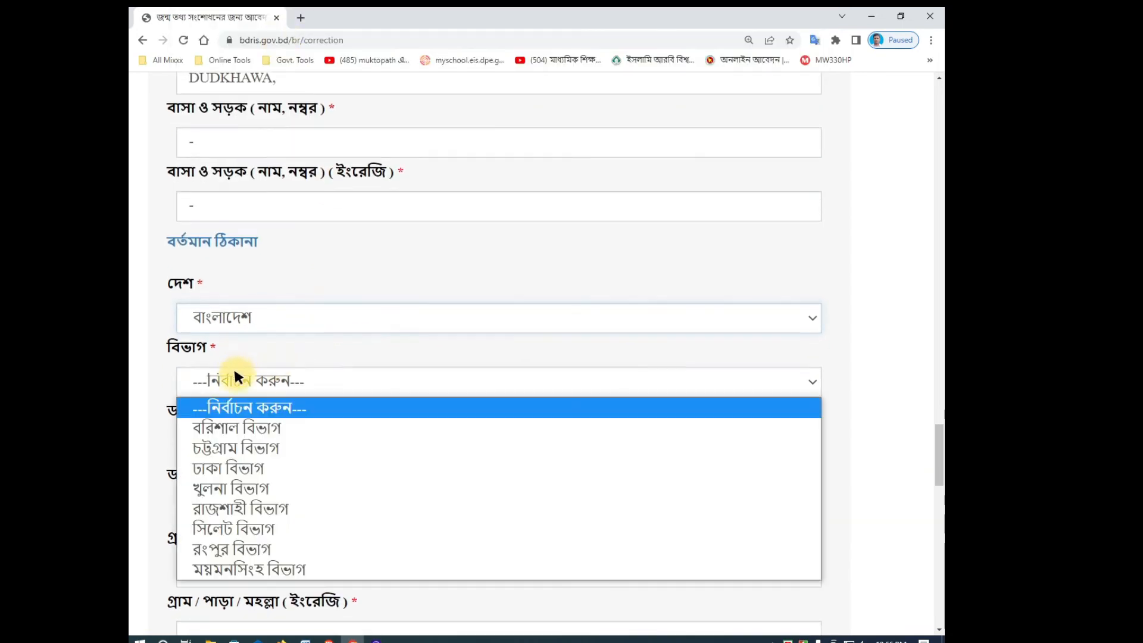
pyautogui.click(250, 548)
pyautogui.scroll(-2, 262, 476)
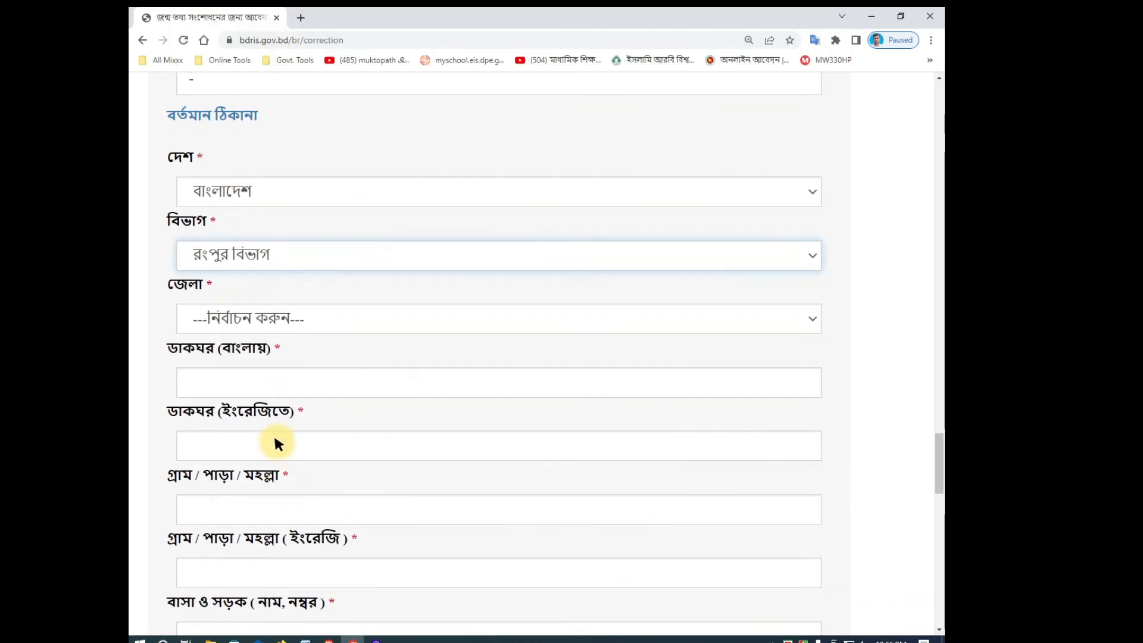
pyautogui.click(240, 325)
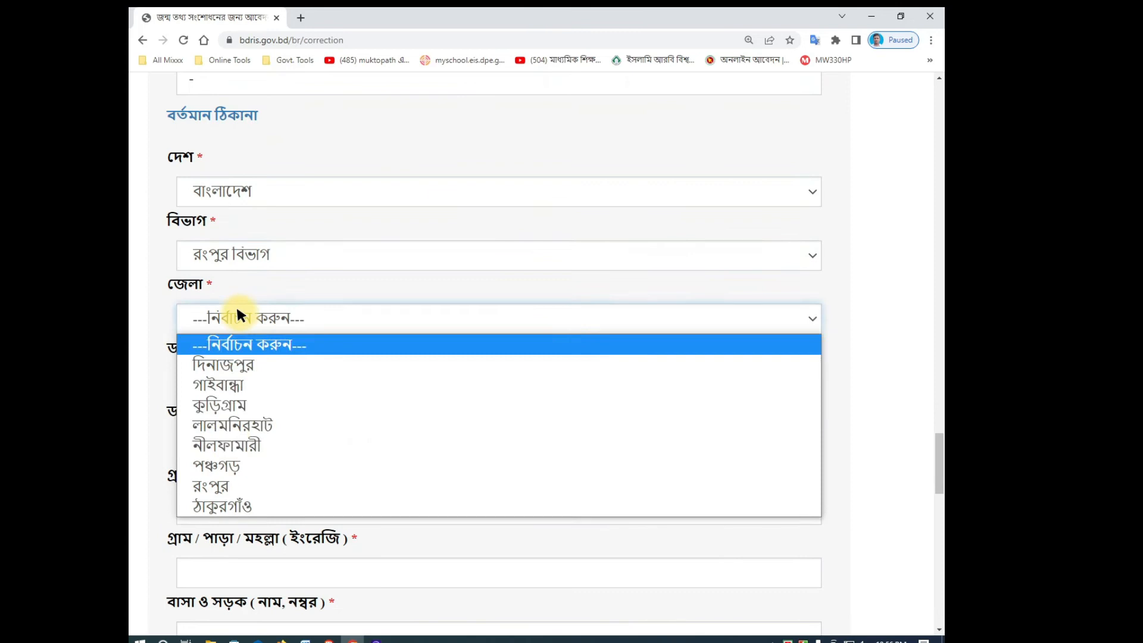
pyautogui.click(222, 403)
# Step: Choose রাজারহাট upazila, রাজারহাট union and ward 9 for the present address
pyautogui.click(224, 376)
pyautogui.click(242, 546)
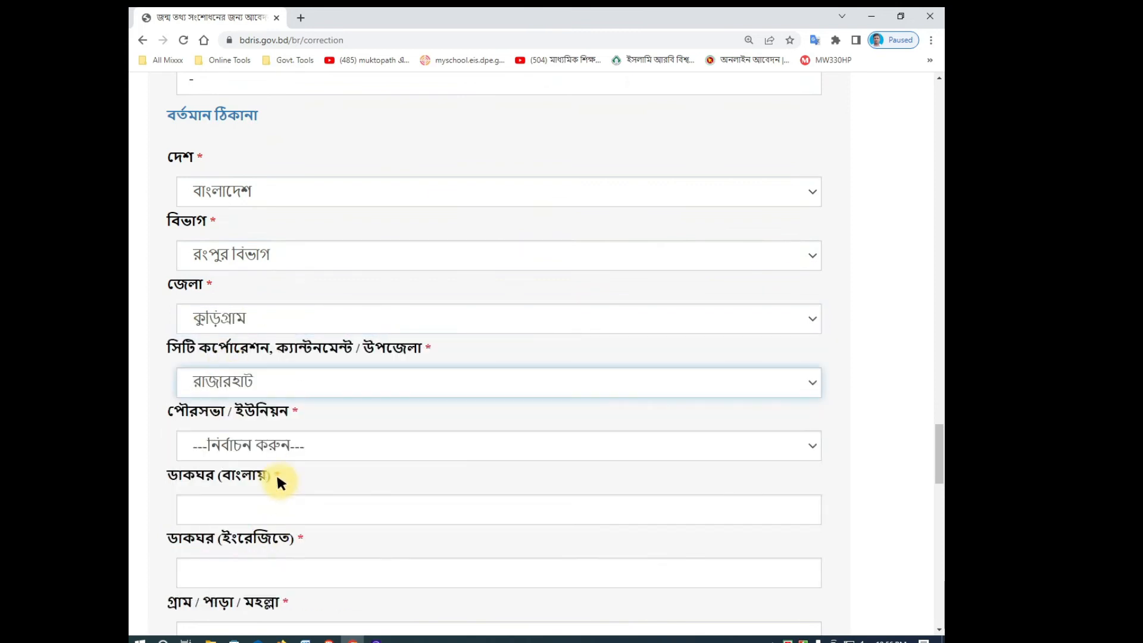
pyautogui.click(262, 443)
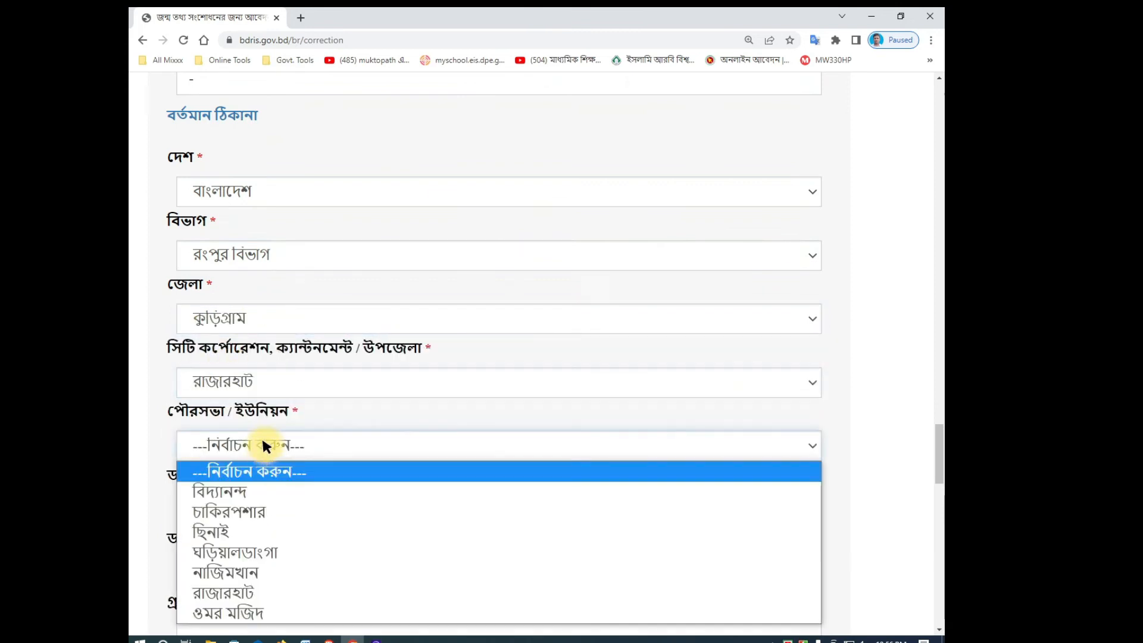
pyautogui.click(273, 586)
pyautogui.click(269, 511)
pyautogui.click(268, 478)
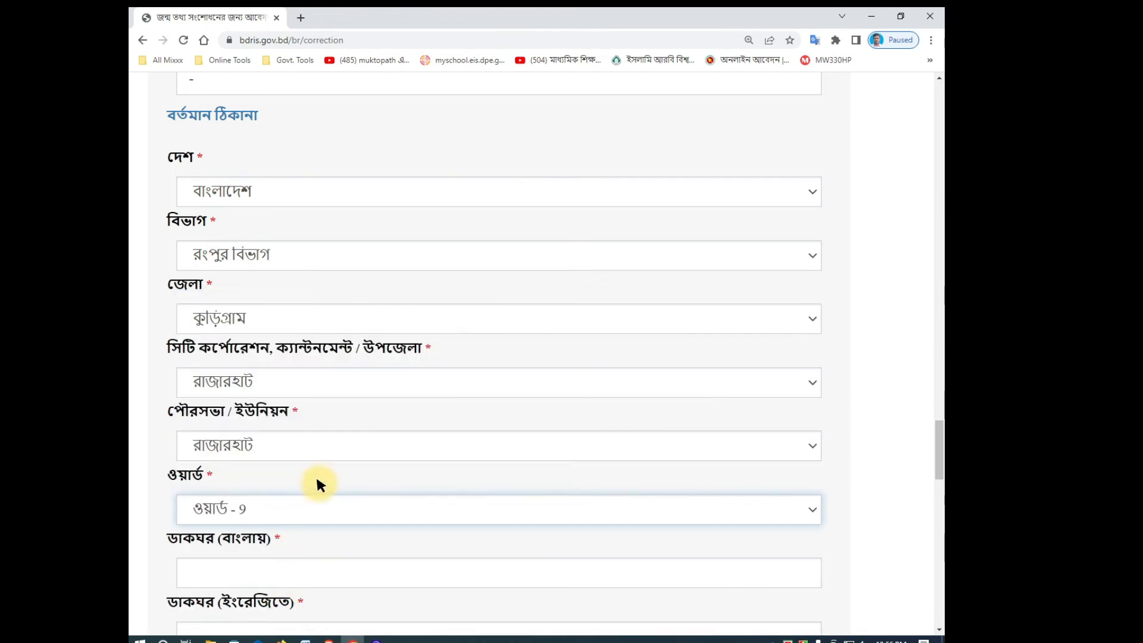
pyautogui.scroll(-1, 285, 476)
# Step: Enter the present-address post office as রাজারহাট ৫৬১০, in Bangla and RAJARHAT-5610, in English
pyautogui.click(244, 503)
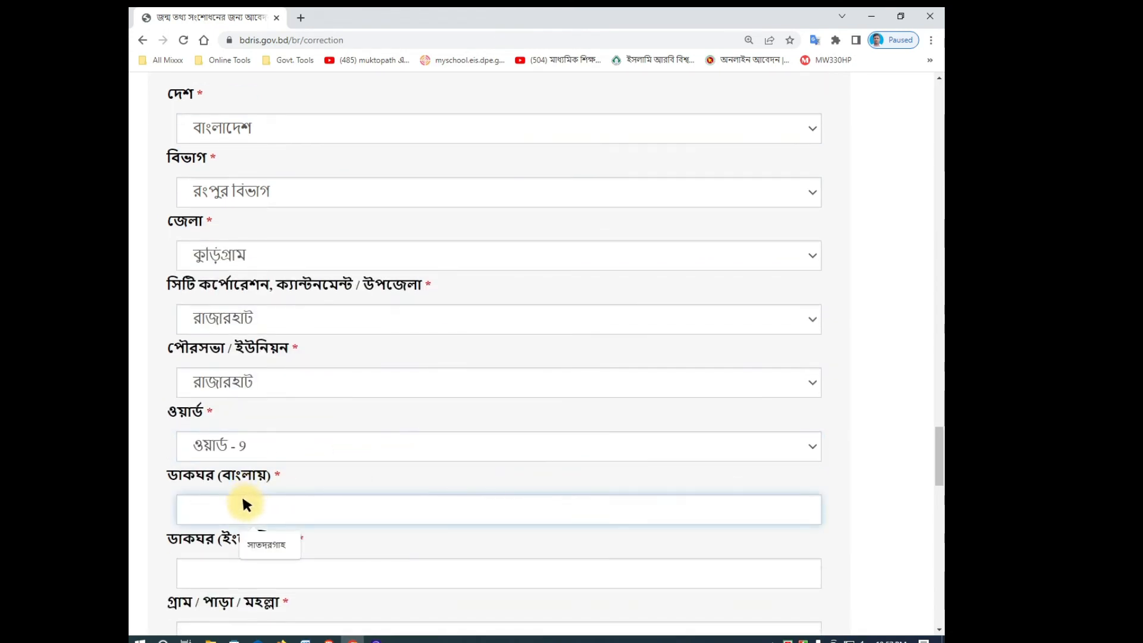
pyautogui.write('রাজা')
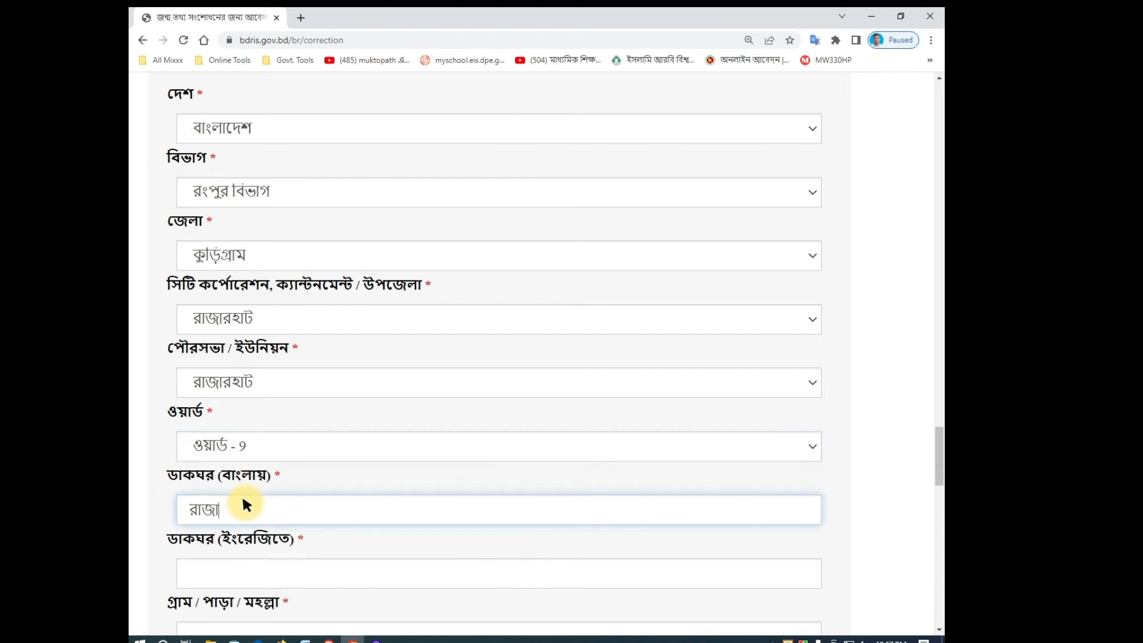
pyautogui.write('রহাট ৫৬১০,')
pyautogui.click(239, 548)
pyautogui.click(232, 559)
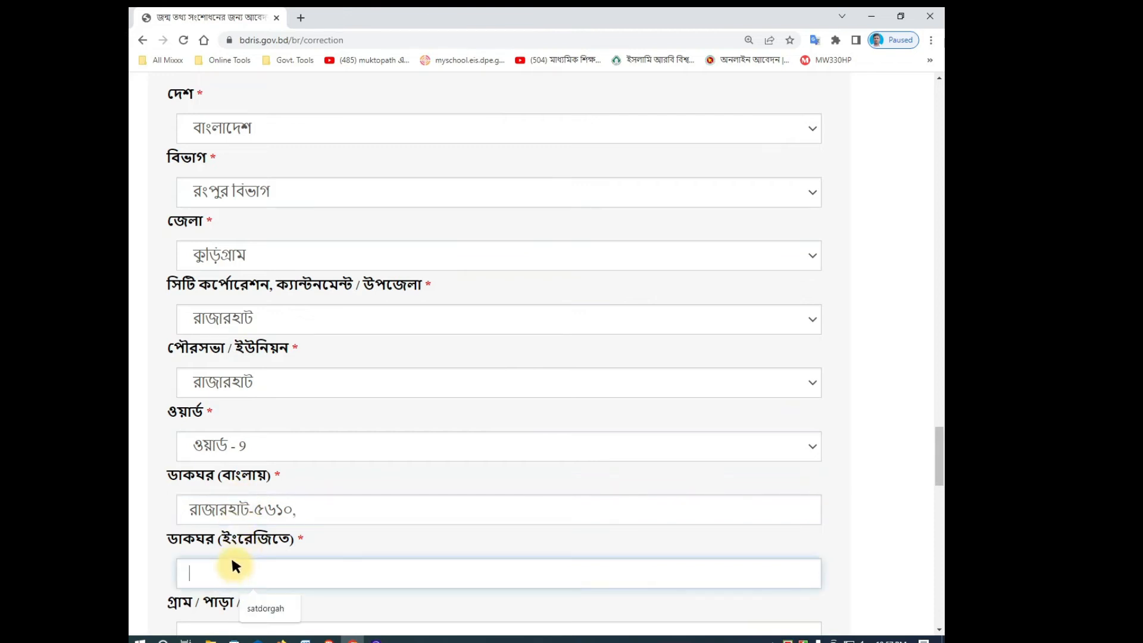
pyautogui.write('VFivRv')
pyautogui.press('BackSpace')
pyautogui.press('BackSpace')
pyautogui.press('BackSpace')
pyautogui.press('BackSpace')
pyautogui.write('i')
pyautogui.press('BackSpace')
pyautogui.write('RHAT')
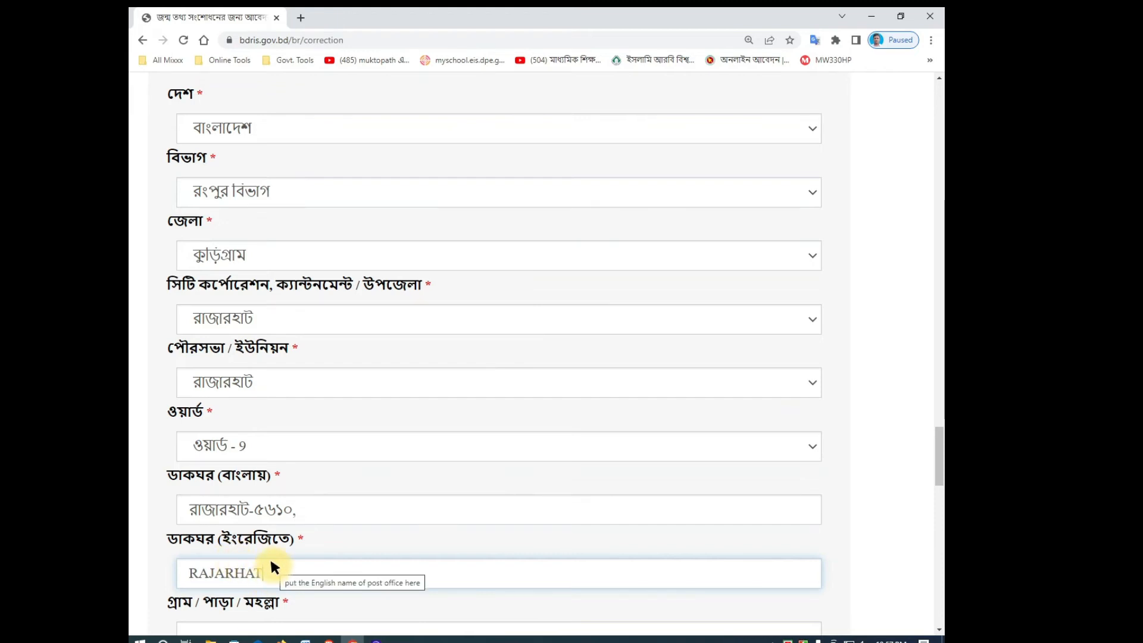
pyautogui.write('-5610,')
pyautogui.scroll(-3, 417, 589)
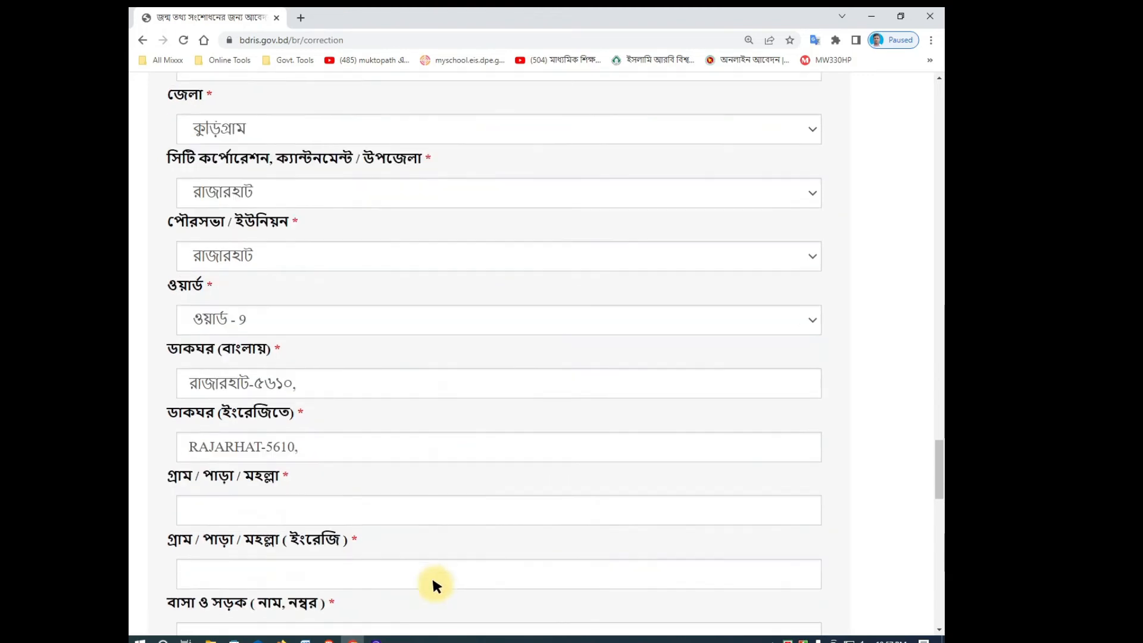
pyautogui.click(271, 447)
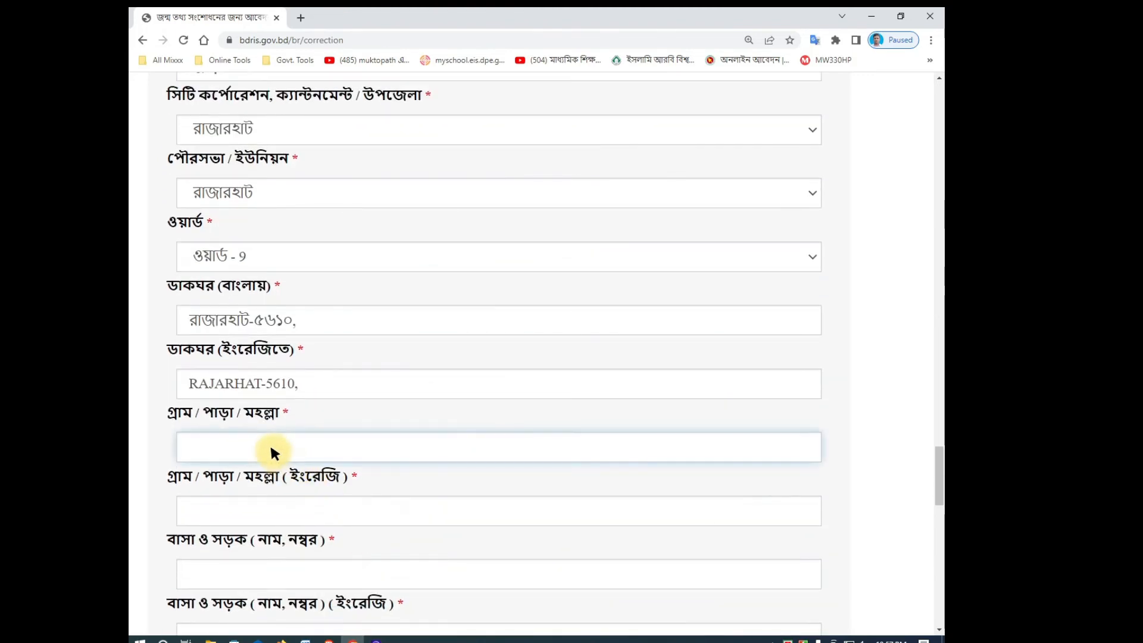
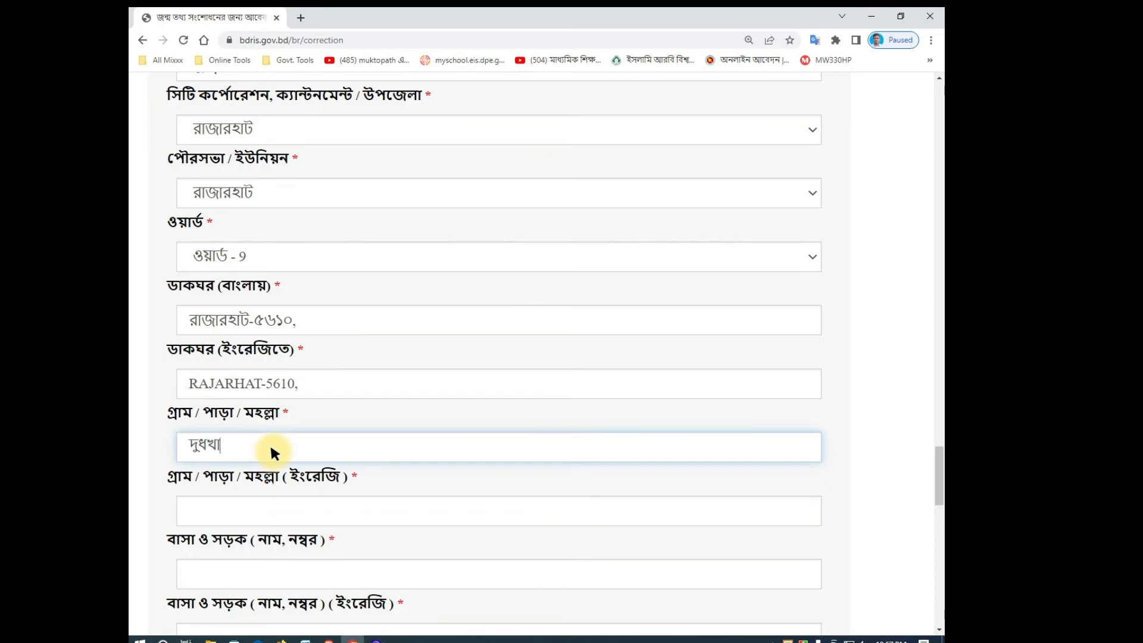
pyautogui.click(269, 505)
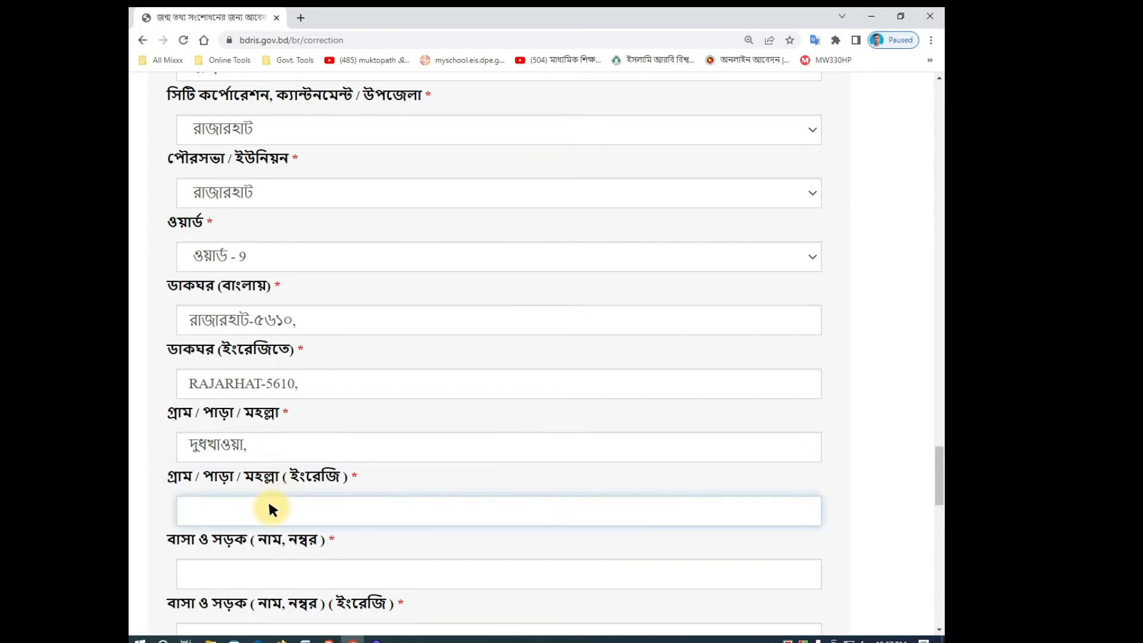
# Step: Fill the present-address house/road fields with a dash '-'
pyautogui.click(213, 574)
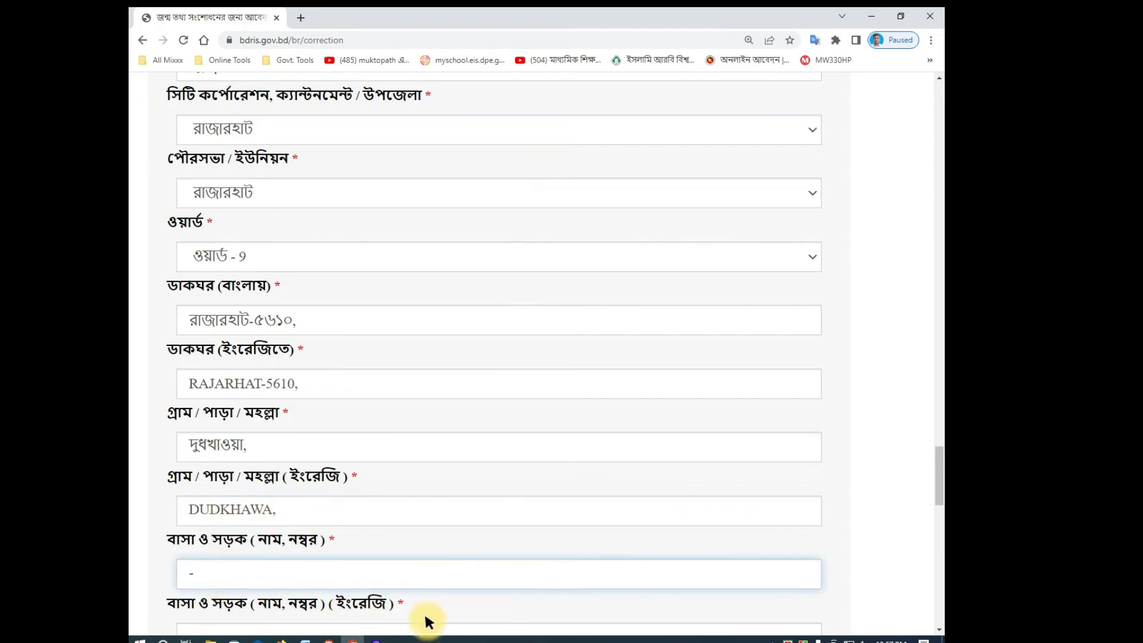
pyautogui.scroll(-1, 461, 577)
pyautogui.click(285, 571)
pyautogui.write('-')
pyautogui.scroll(-4, 287, 569)
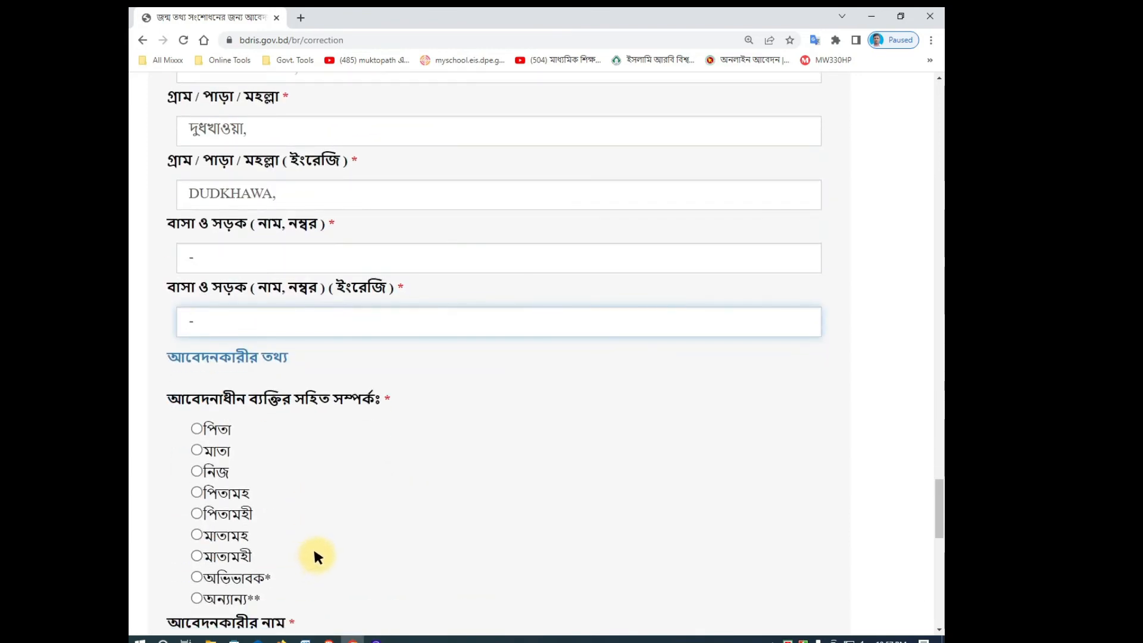
# Step: Select পিতা (father) as the applicant's relationship and enter the applicant's mobile number
pyautogui.click(435, 486)
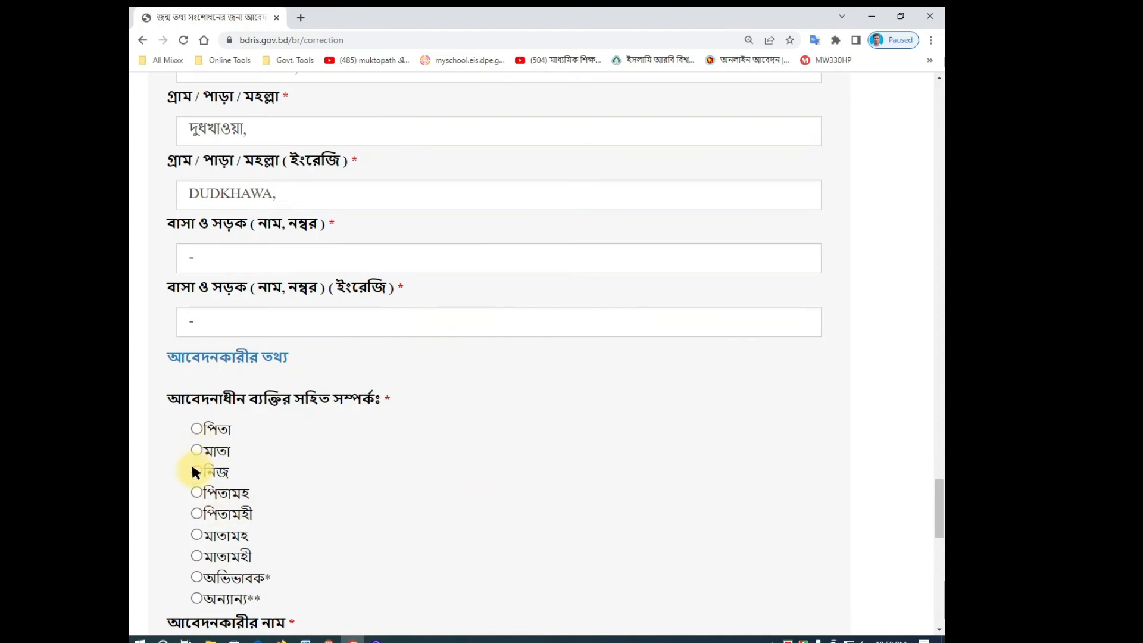
pyautogui.click(191, 427)
pyautogui.scroll(-5, 417, 438)
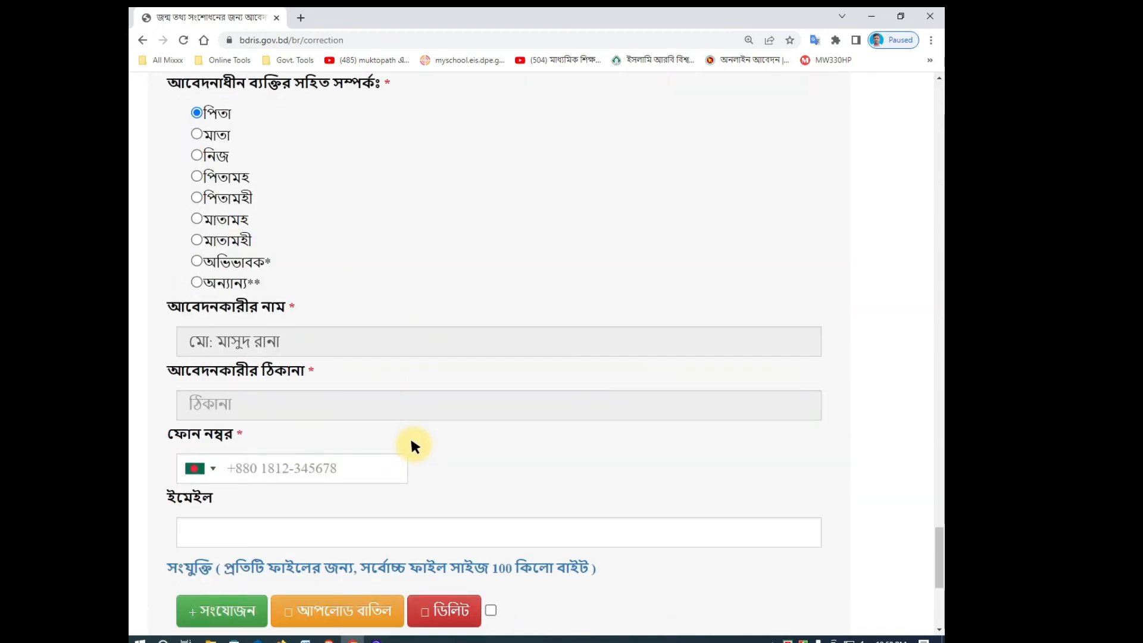
pyautogui.click(278, 466)
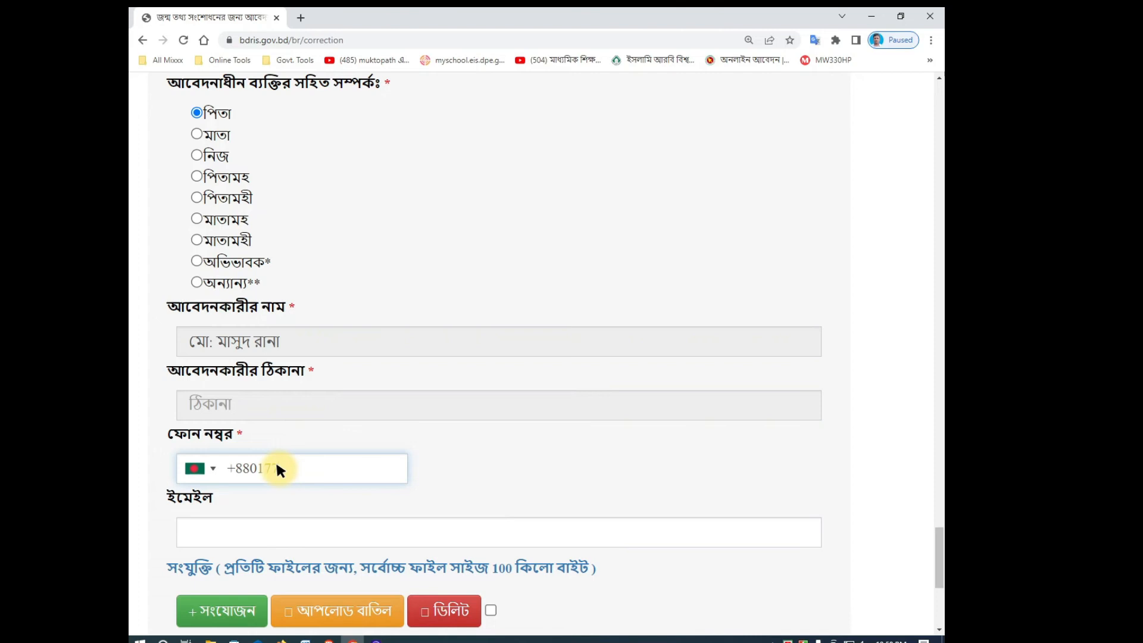
pyautogui.click(521, 475)
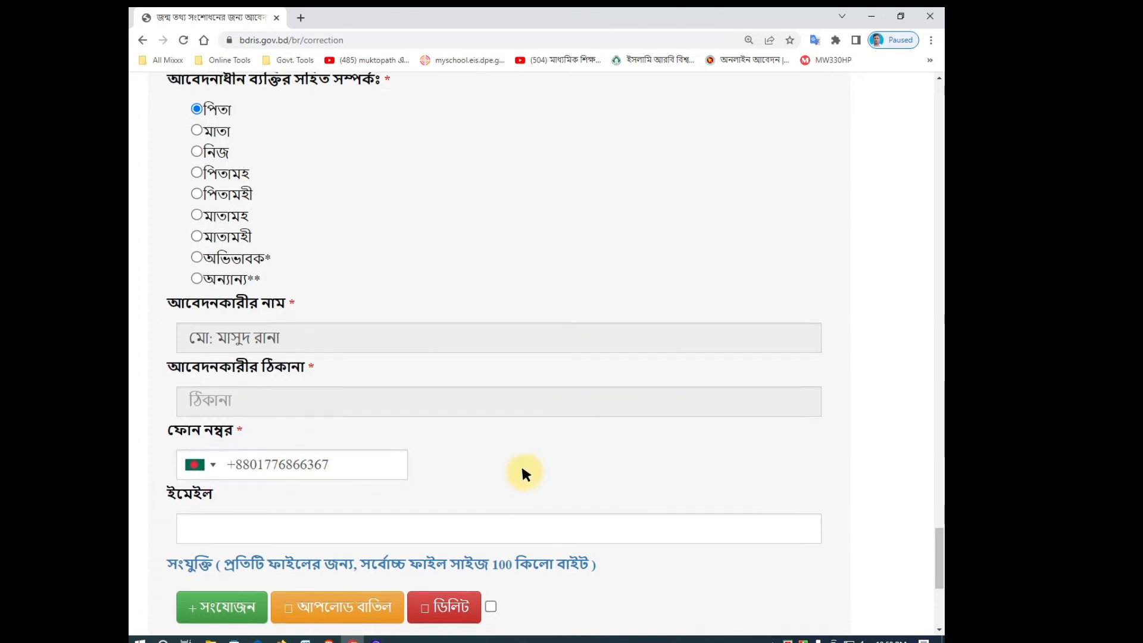
pyautogui.scroll(-2, 521, 474)
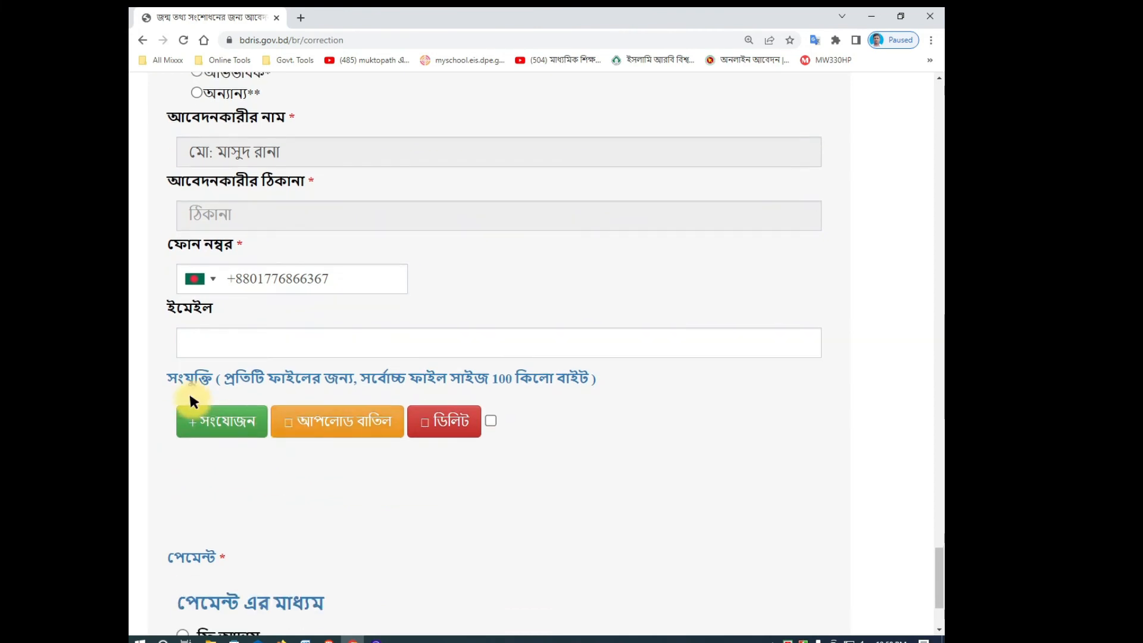
# Step: Attach 444.jpg from the Desktop, type it as permanent-address tax-payment proof, and upload it
pyautogui.click(233, 416)
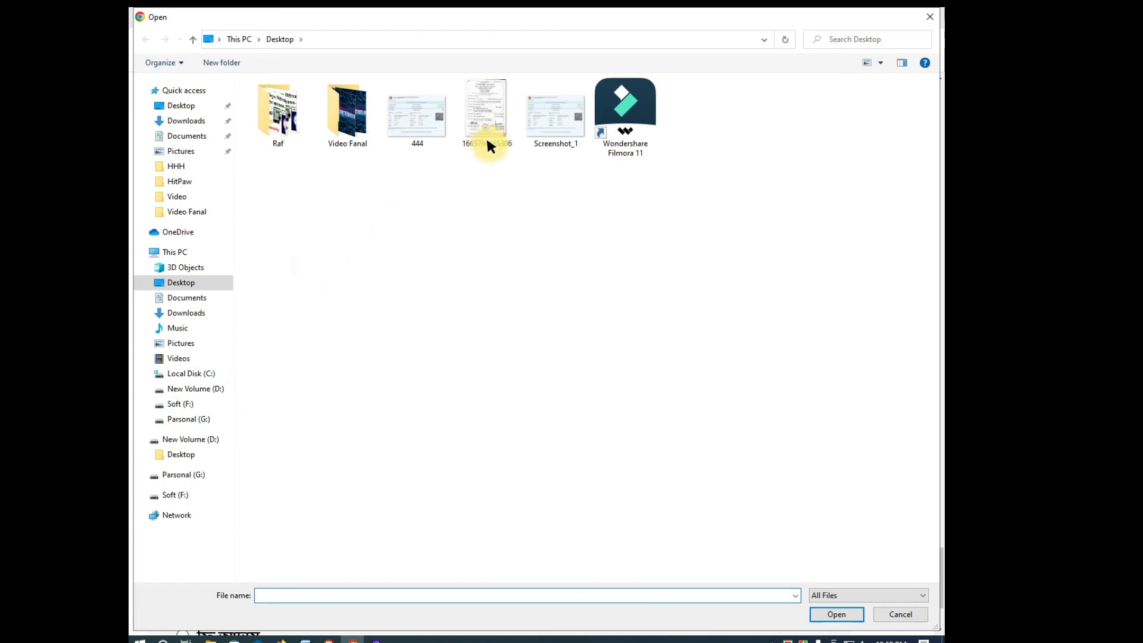
pyautogui.doubleClick(415, 132)
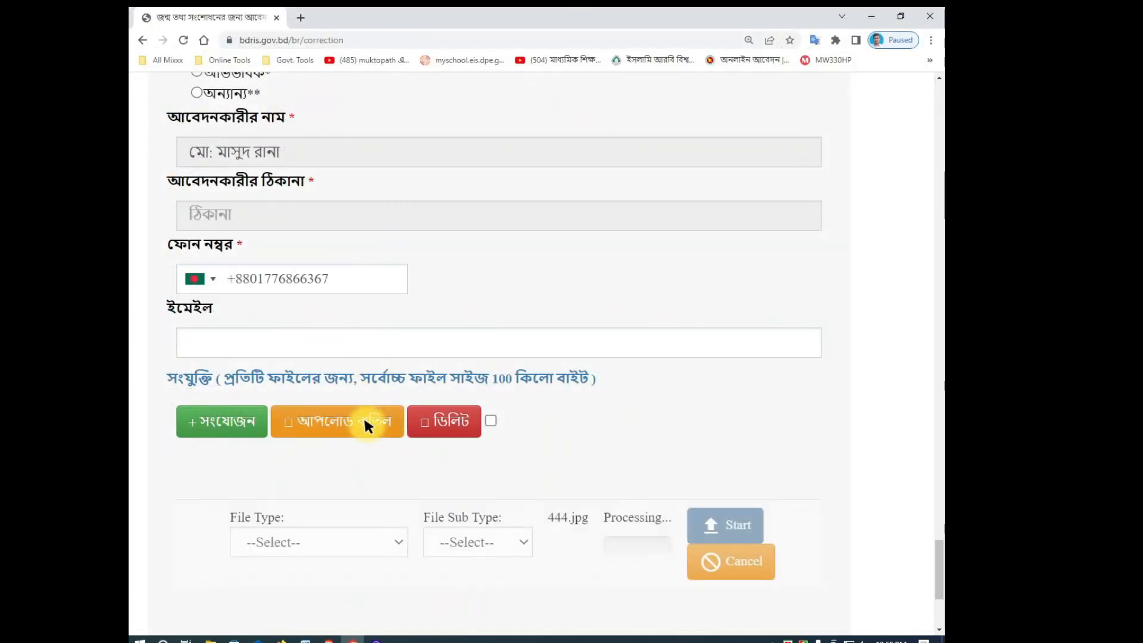
pyautogui.scroll(-2, 477, 416)
pyautogui.click(341, 413)
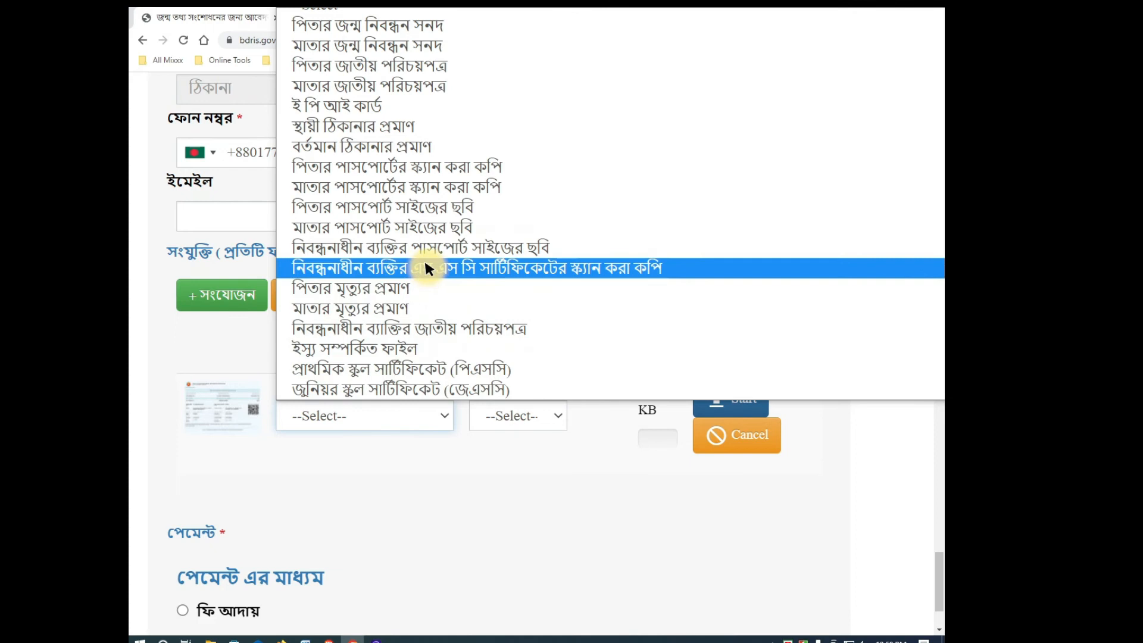
pyautogui.scroll(-4, 425, 264)
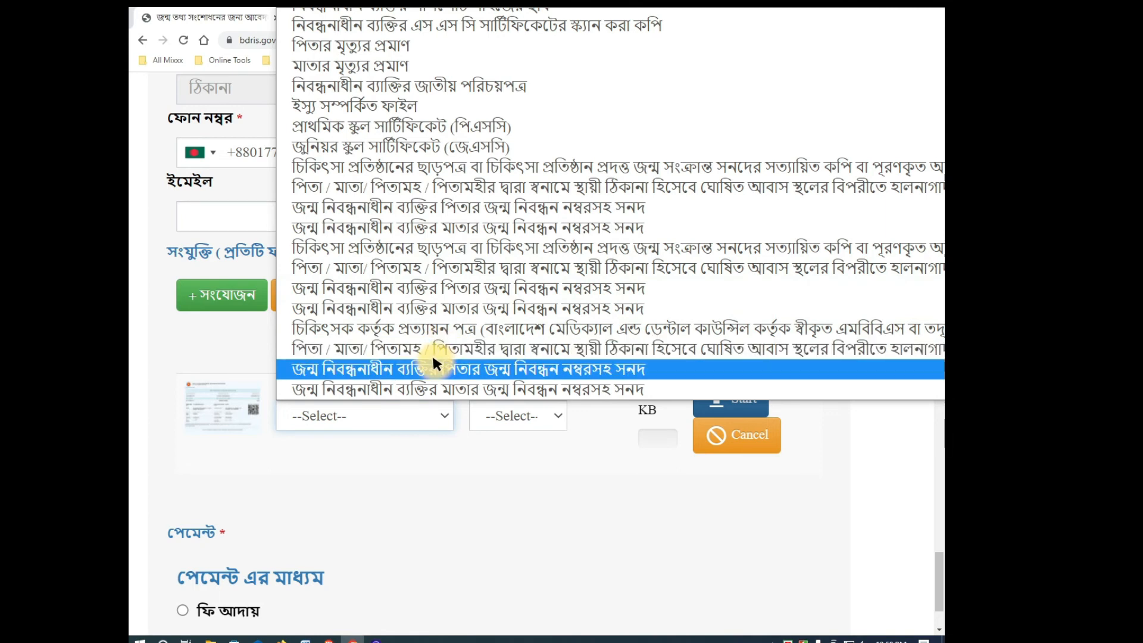
pyautogui.scroll(2, 427, 313)
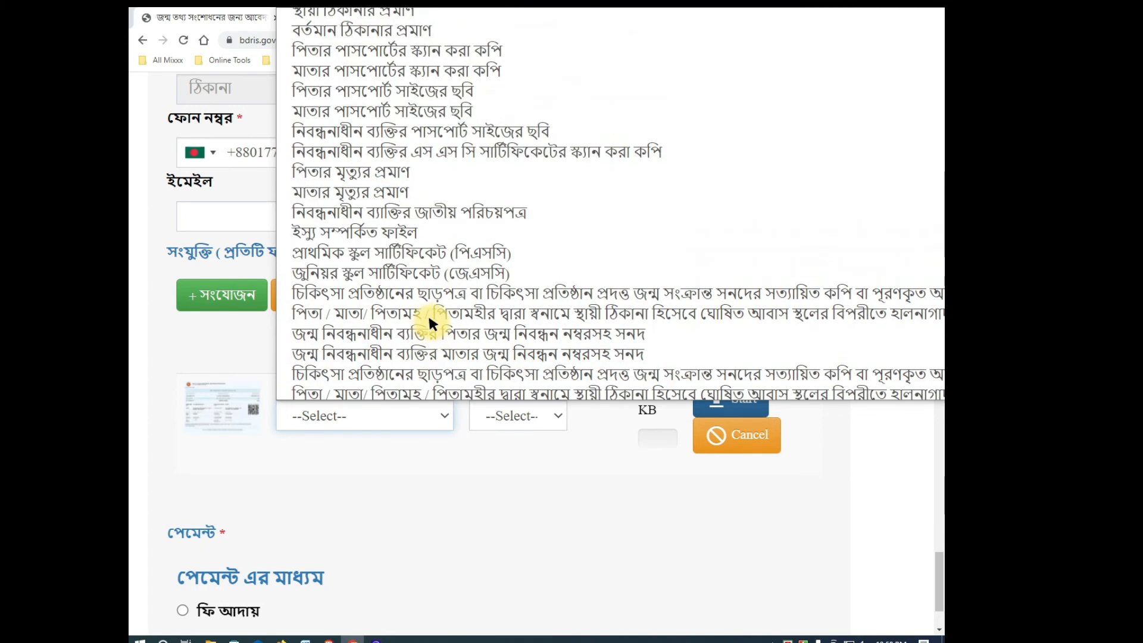
pyautogui.click(474, 303)
pyautogui.click(704, 390)
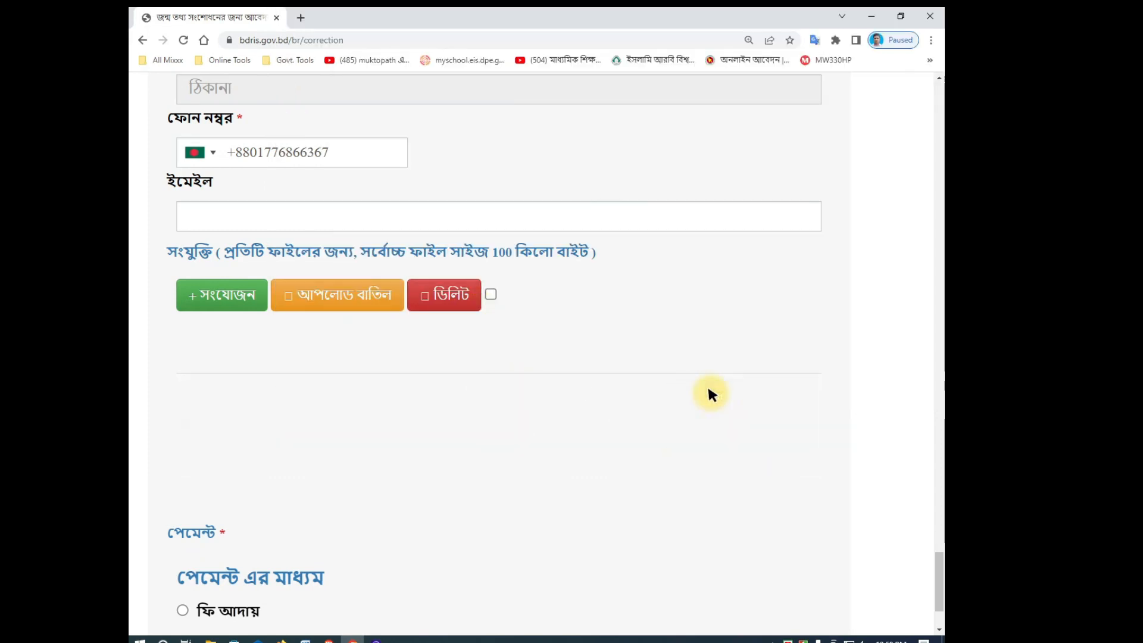
pyautogui.scroll(-2, 590, 372)
pyautogui.scroll(-1, 322, 456)
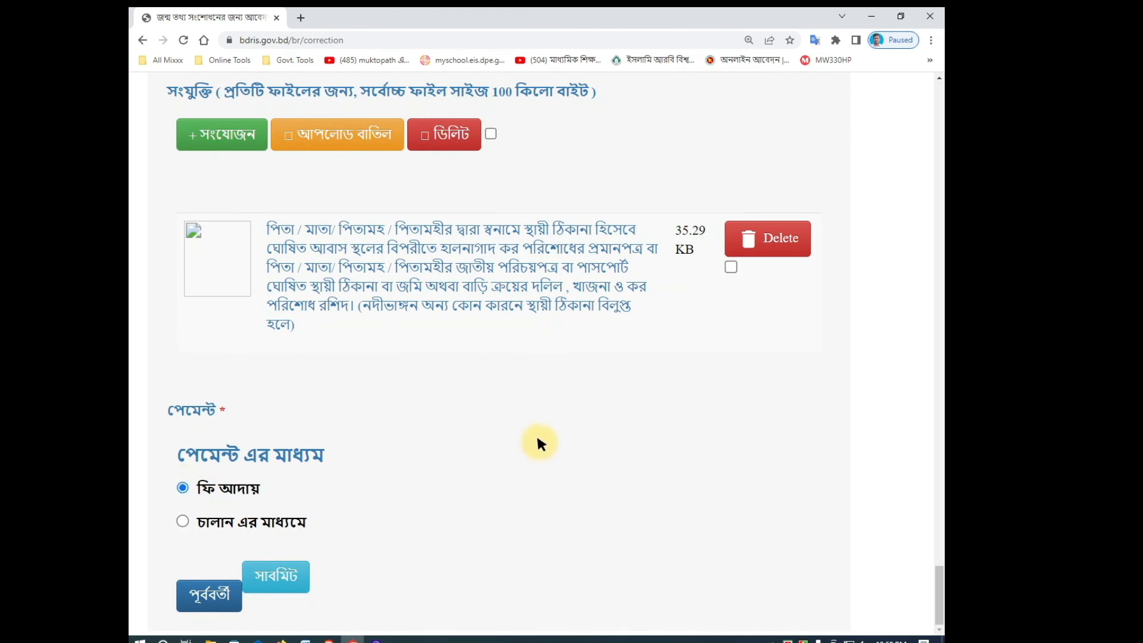
# Step: Zoom out to review every filled field of the form, then submit the correction application (সাবমিট)
pyautogui.scroll(20, 332, 546)
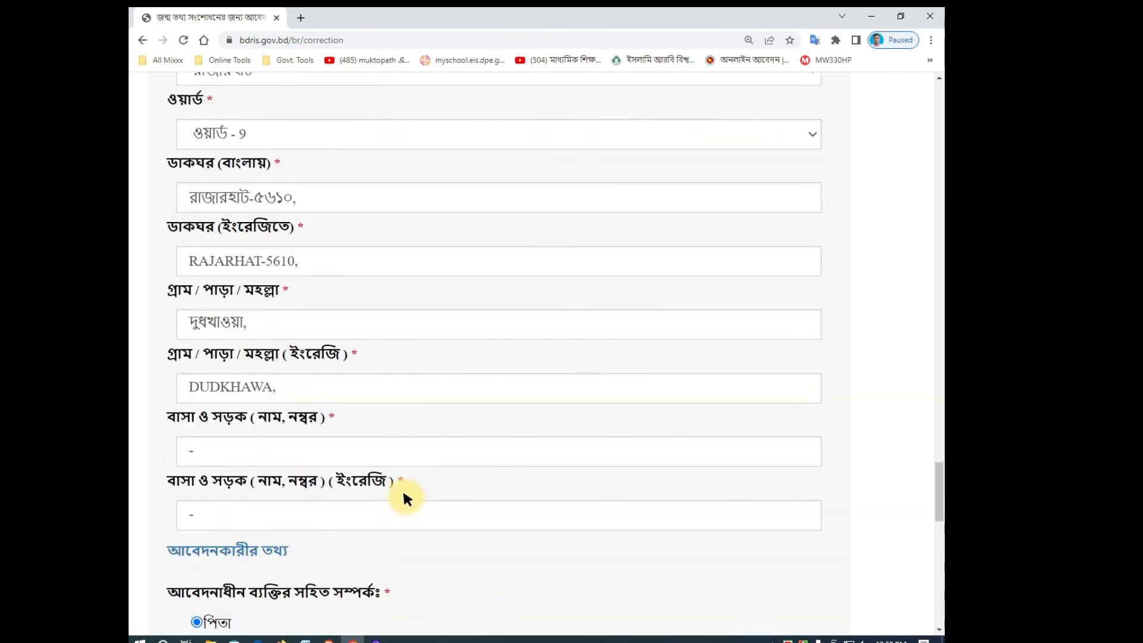
pyautogui.scroll(20, 427, 491)
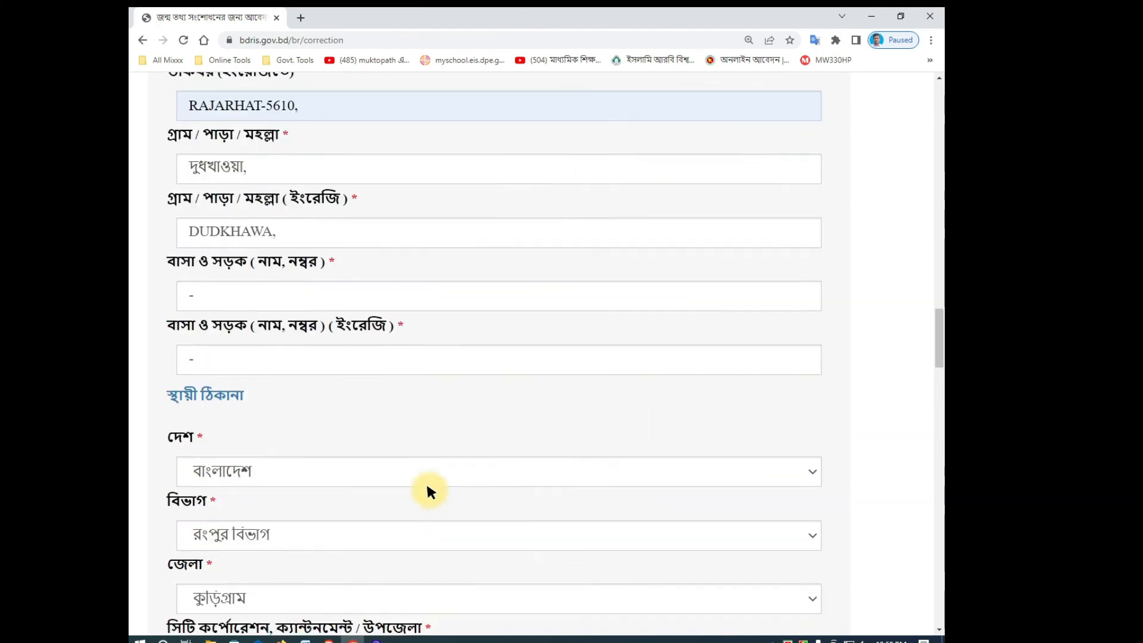
pyautogui.scroll(10, 427, 479)
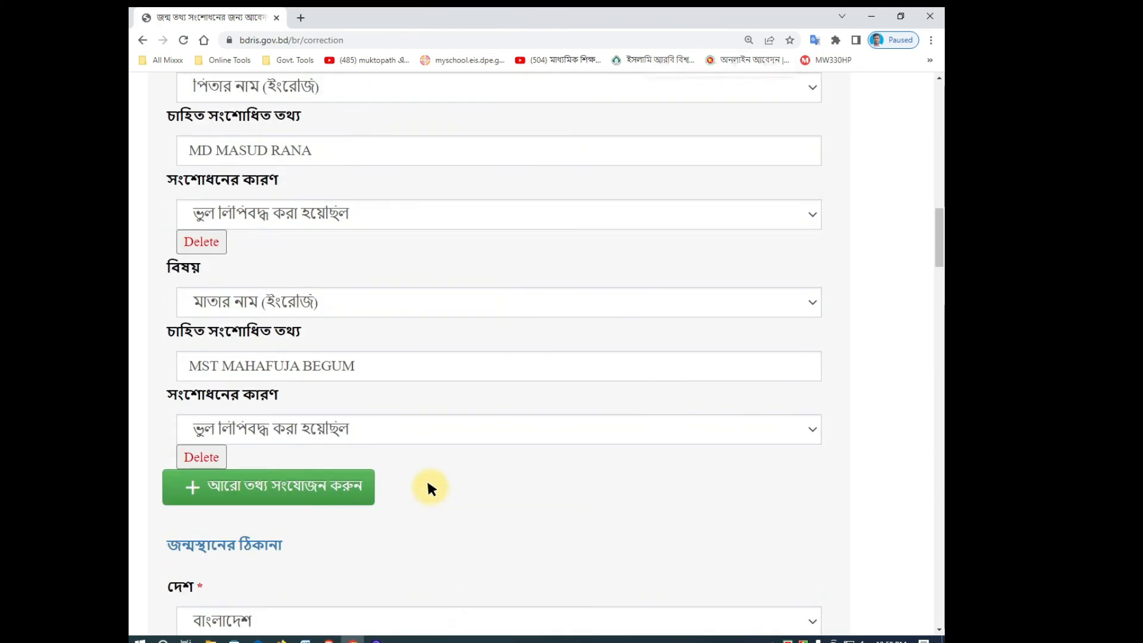
pyautogui.hotkey('ctrl', '-')
pyautogui.scroll(15, 426, 477)
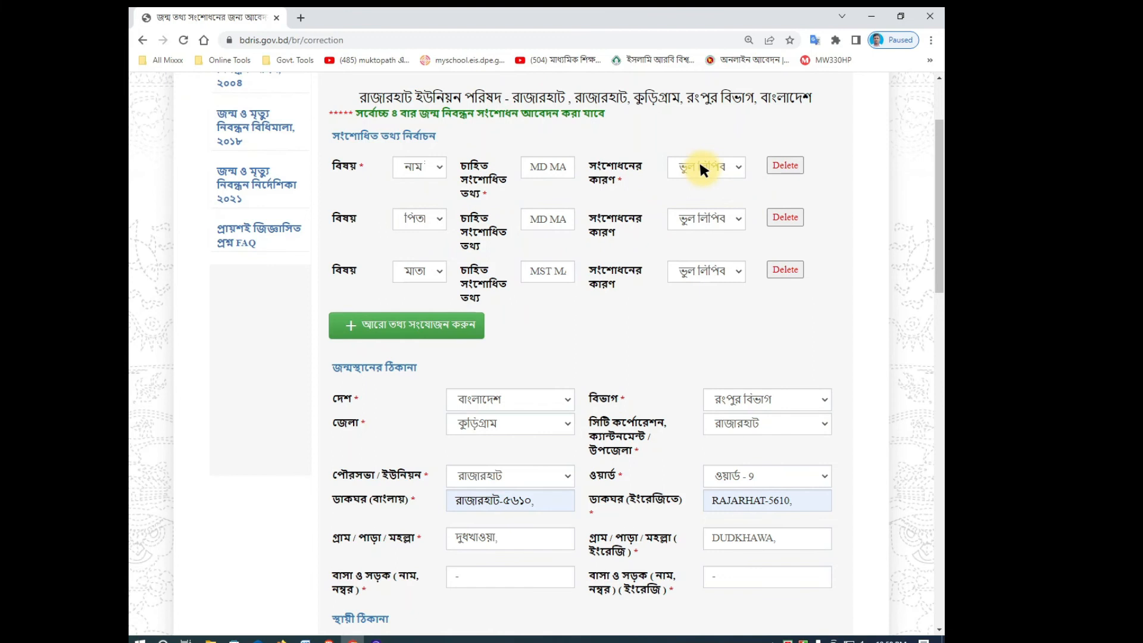
pyautogui.scroll(-2, 601, 320)
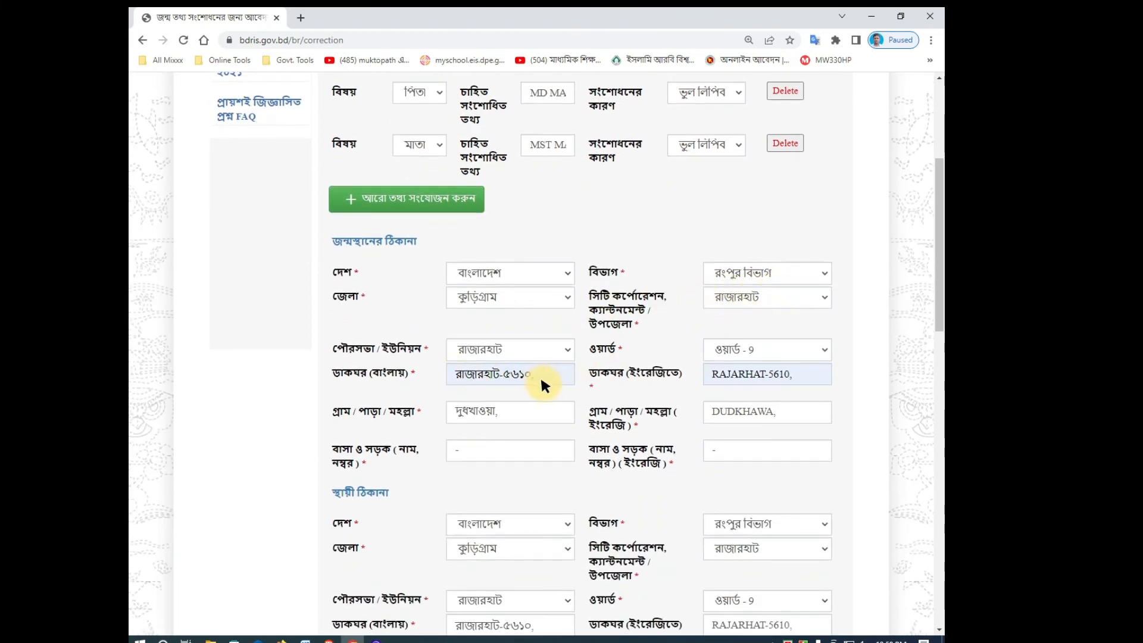
pyautogui.scroll(-1, 719, 435)
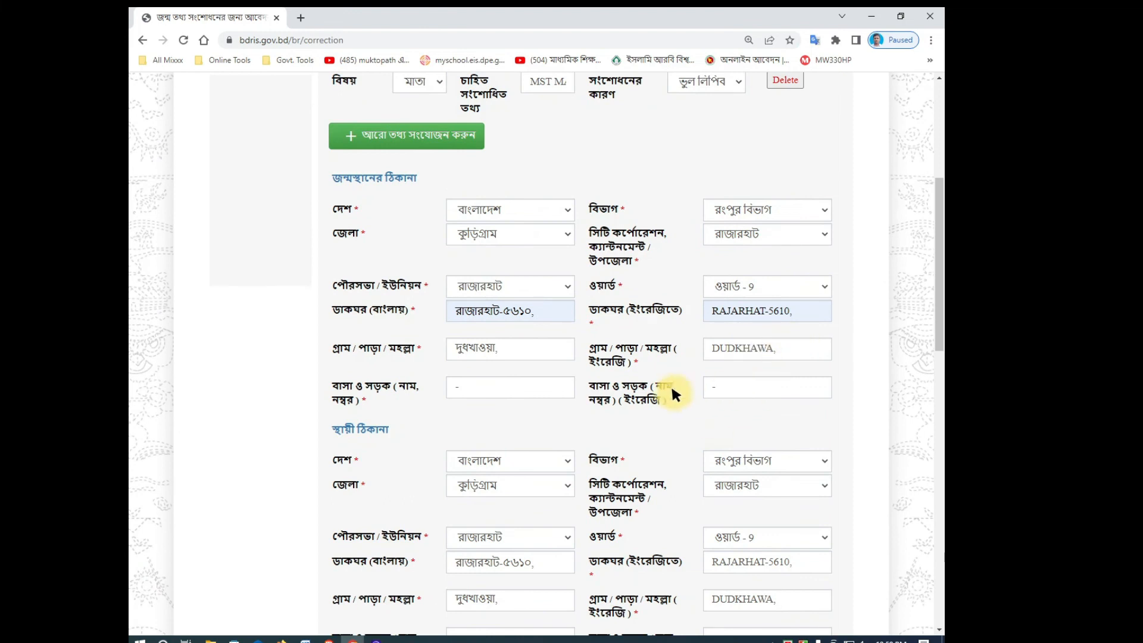
pyautogui.scroll(-4, 493, 407)
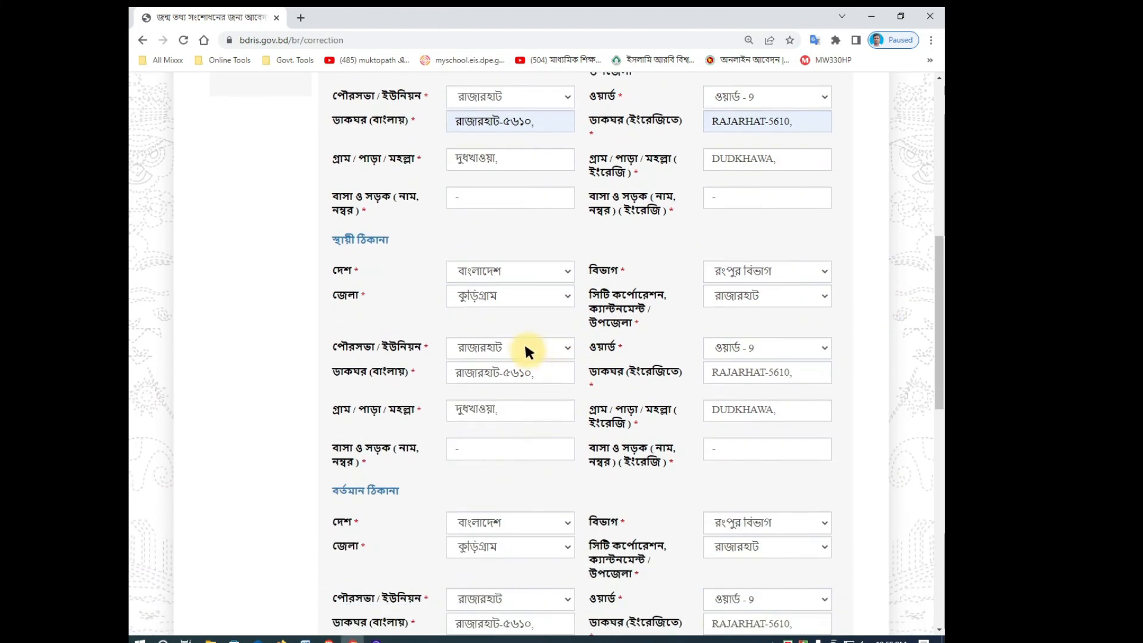
pyautogui.scroll(-5, 702, 444)
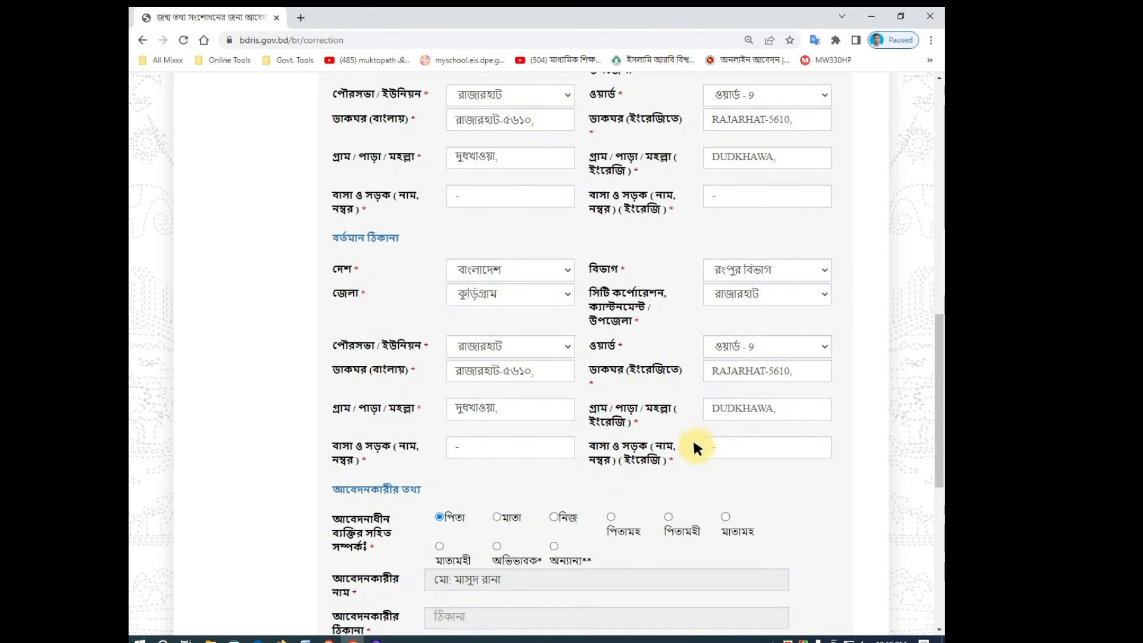
pyautogui.scroll(-5, 544, 483)
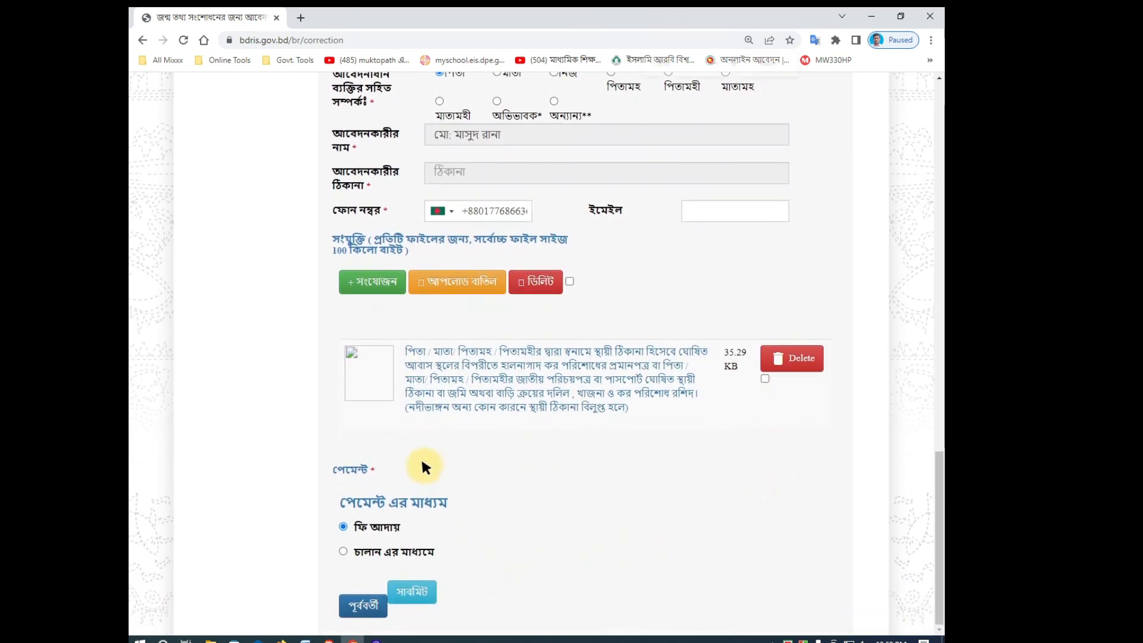
pyautogui.scroll(2, 421, 461)
pyautogui.scroll(-17, 421, 460)
pyautogui.scroll(4, 420, 459)
pyautogui.scroll(-20, 416, 464)
pyautogui.scroll(-2, 519, 461)
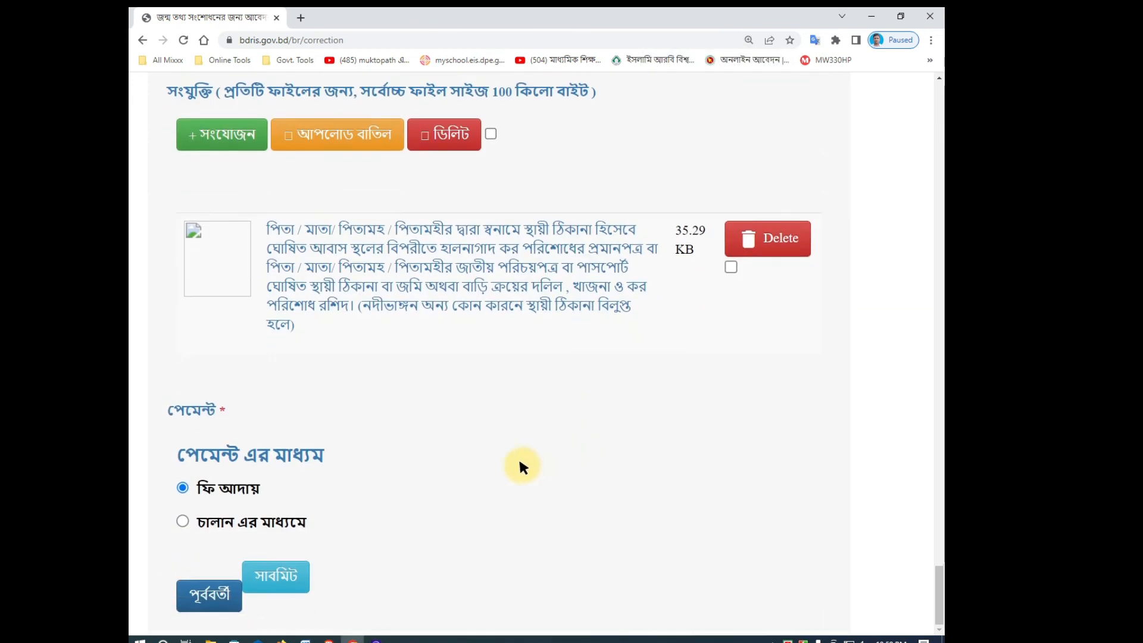
pyautogui.click(284, 564)
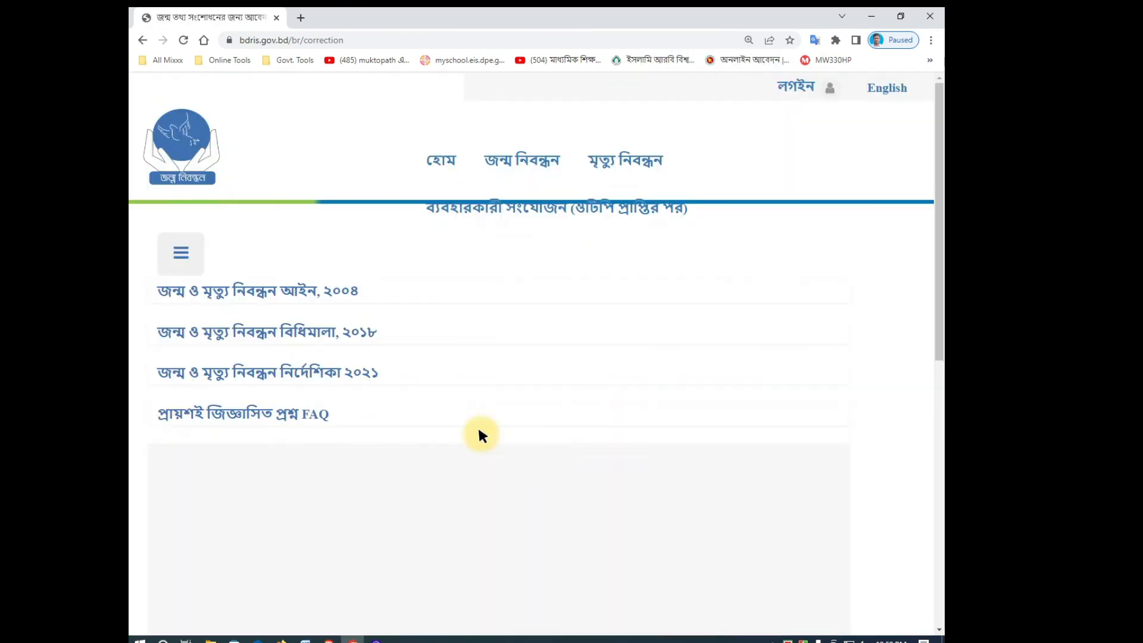
# Step: Scroll the confirmation page to view the success message, application number and 29/10/2022 deadline
pyautogui.scroll(-2, 478, 429)
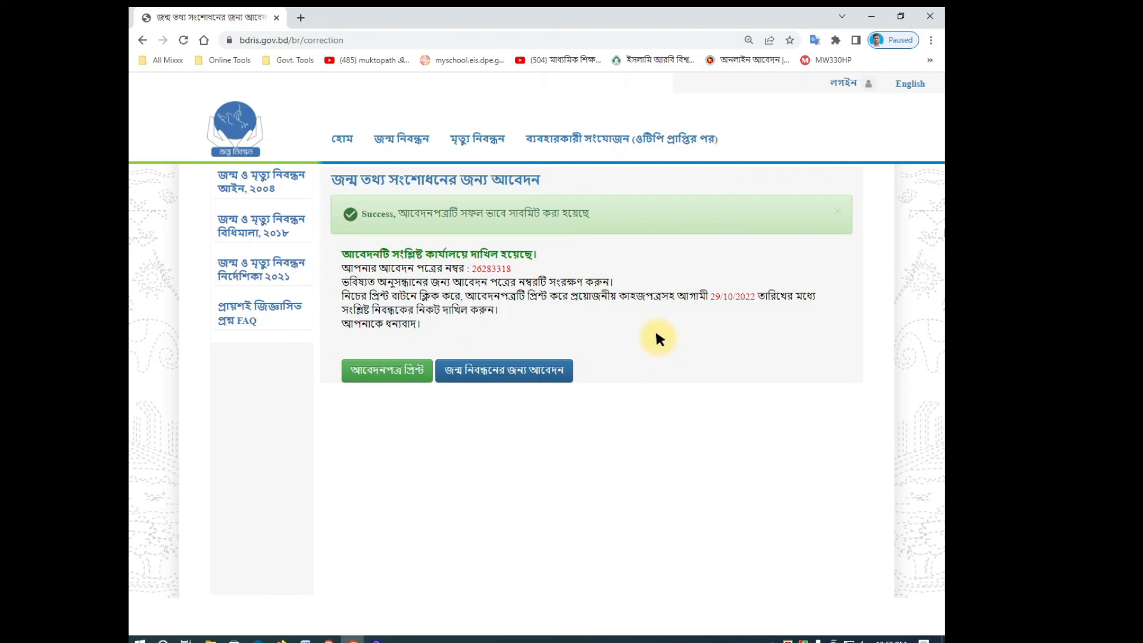
pyautogui.scroll(1, 659, 339)
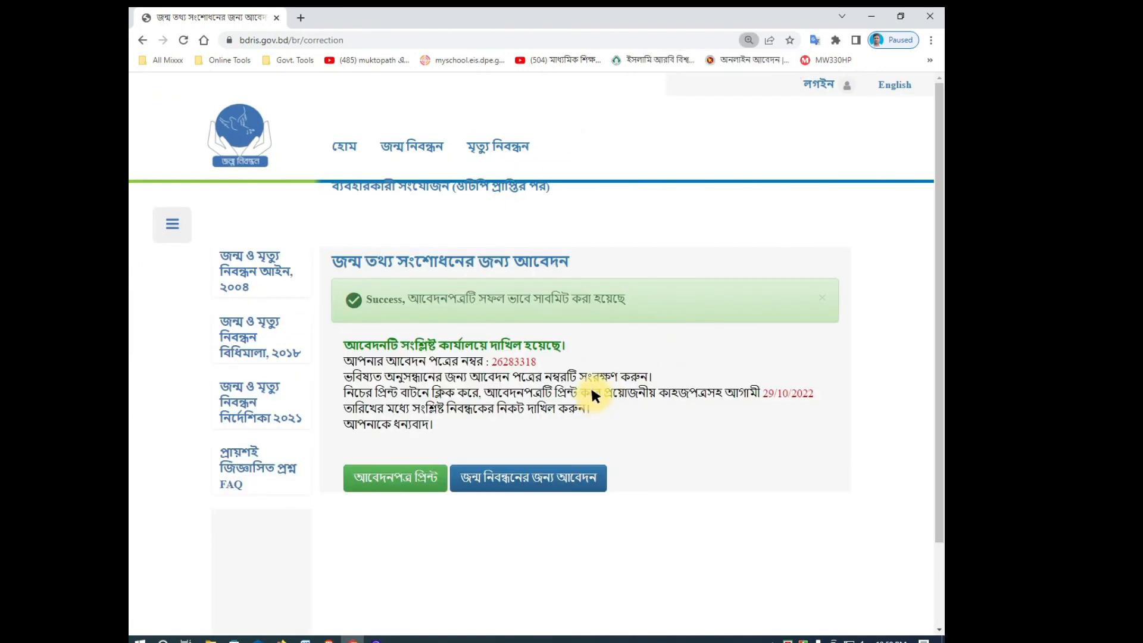